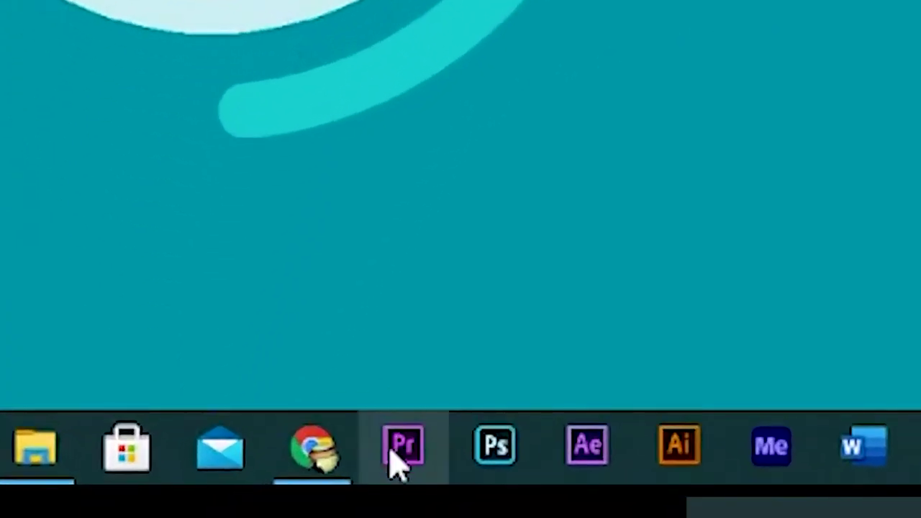
- Launch Premiere Pro 2020 from the taskbar and close the Home welcome screen
left_click(235, 507)
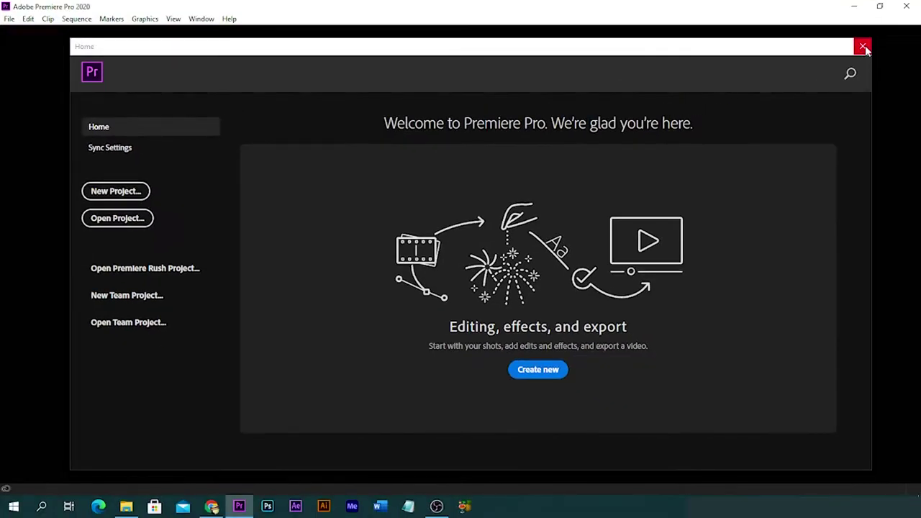
left_click(863, 47)
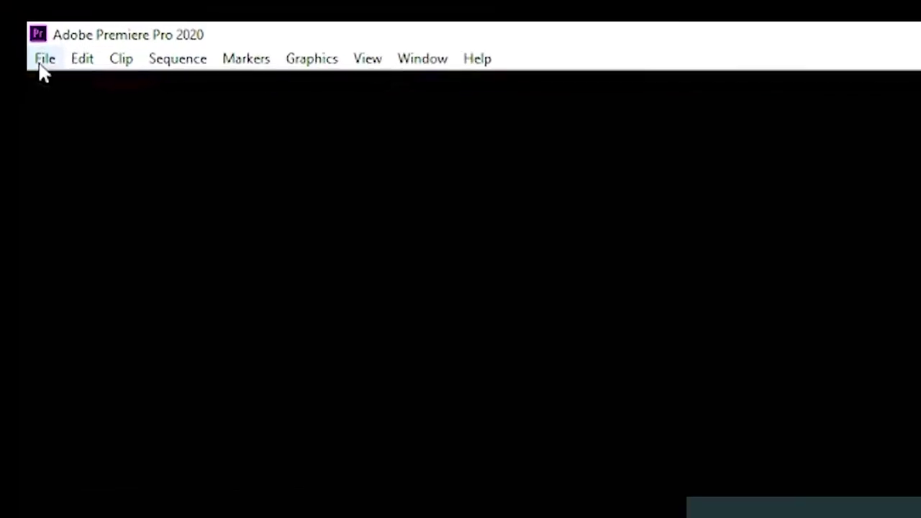
- Create a new empty project named 'TUTORIAL ASAS' from the File menu
left_click(40, 61)
mouse_move(86, 113)
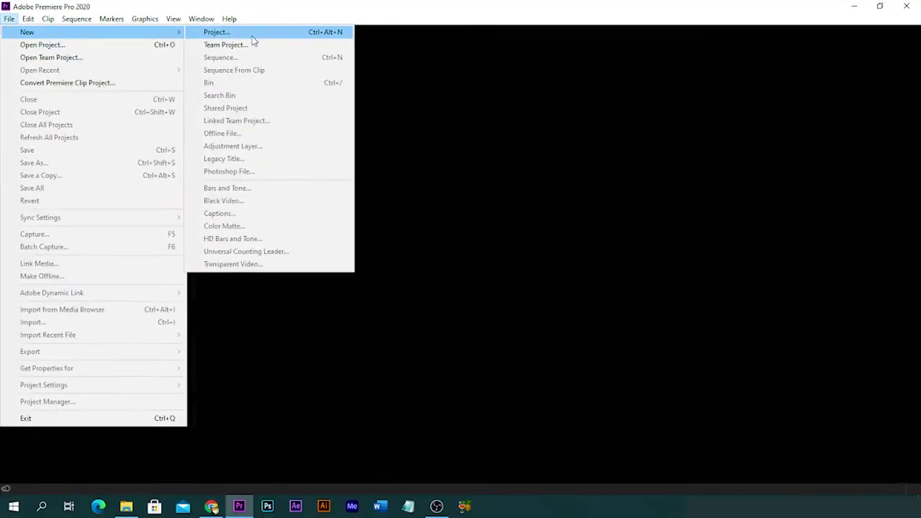
left_click(659, 121)
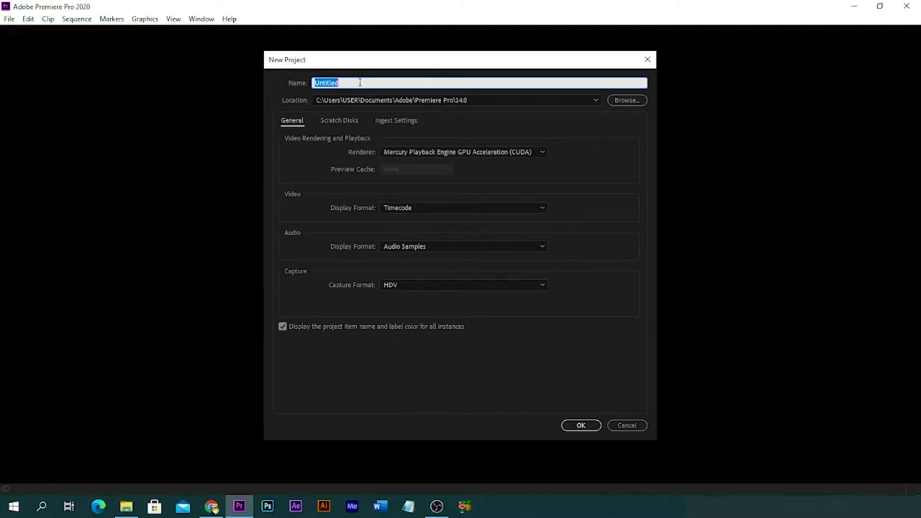
type("TUTORIAL ASAS")
left_click(574, 421)
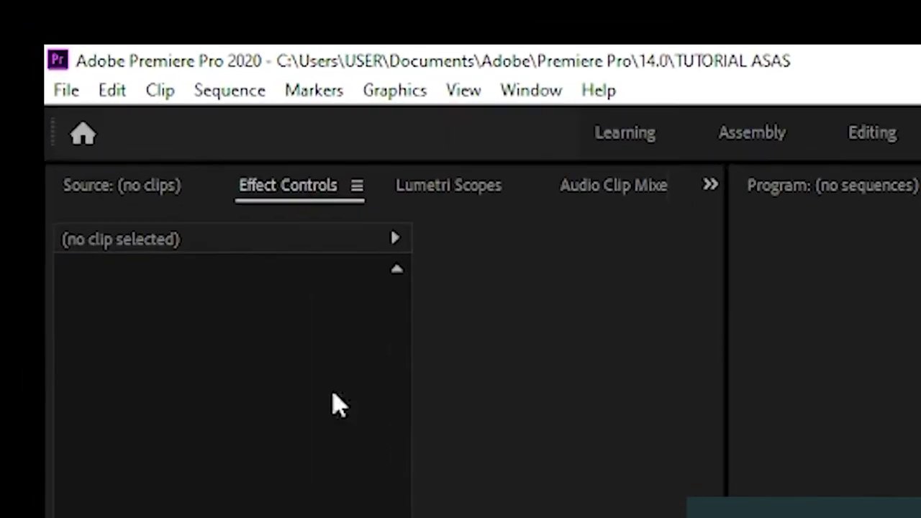
- Open the Import dialog from the File menu
left_click(83, 115)
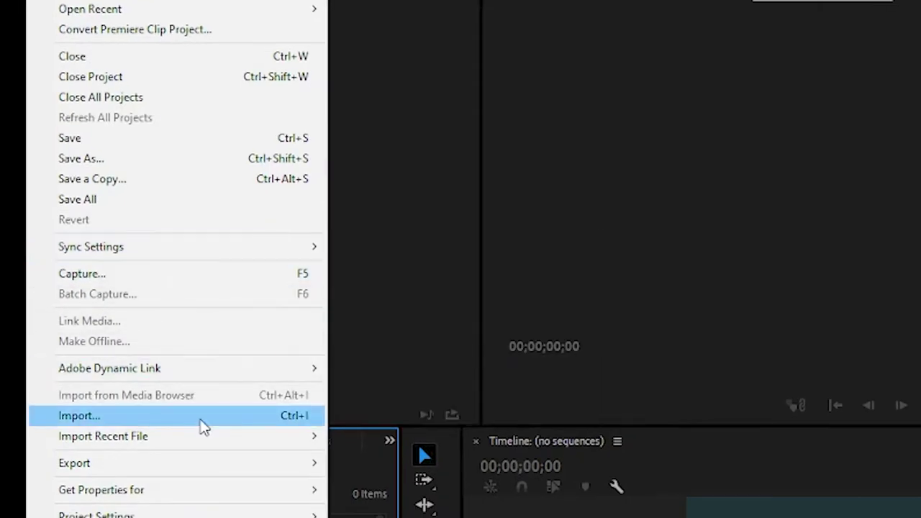
left_click(201, 421)
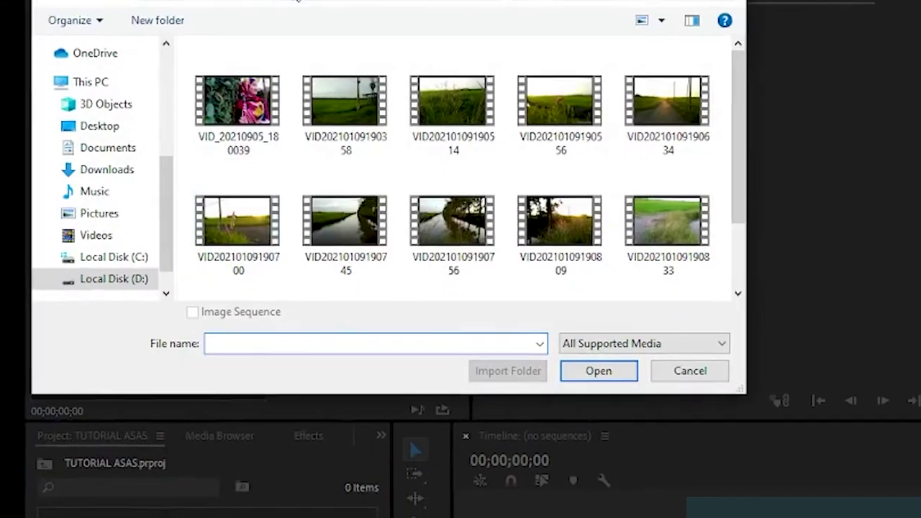
left_click(223, 53)
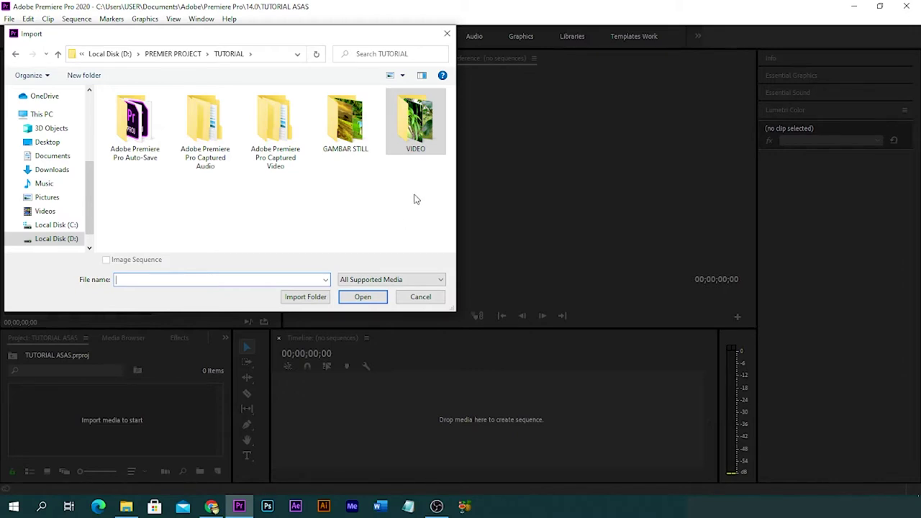
double_click(419, 136)
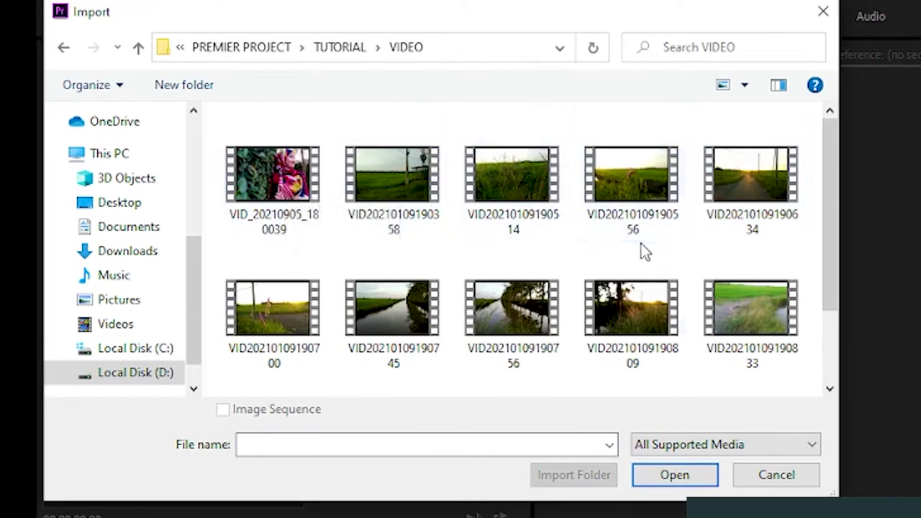
scroll(643, 245, "down", 2)
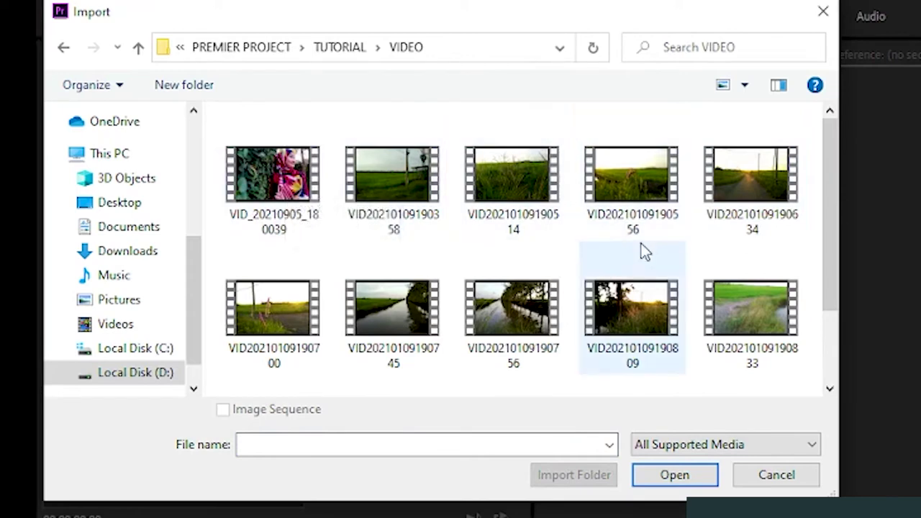
scroll(643, 245, "up", 2)
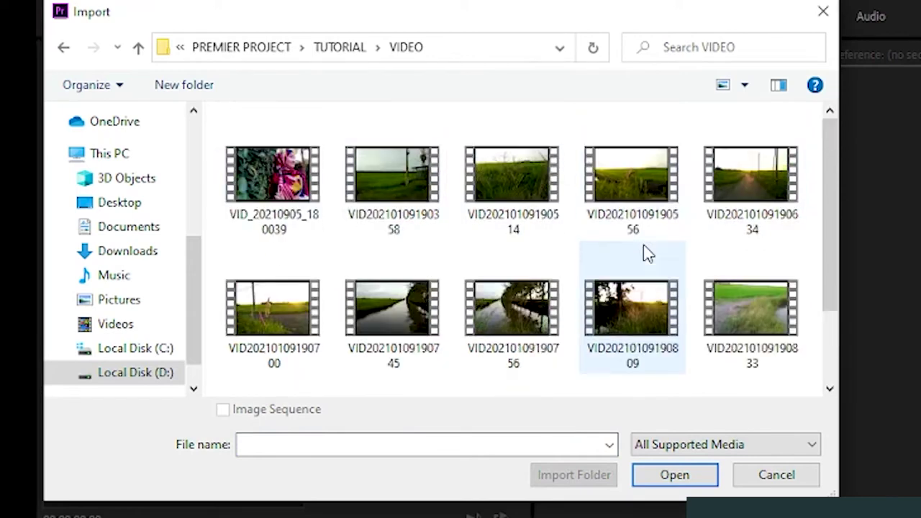
left_click(315, 183)
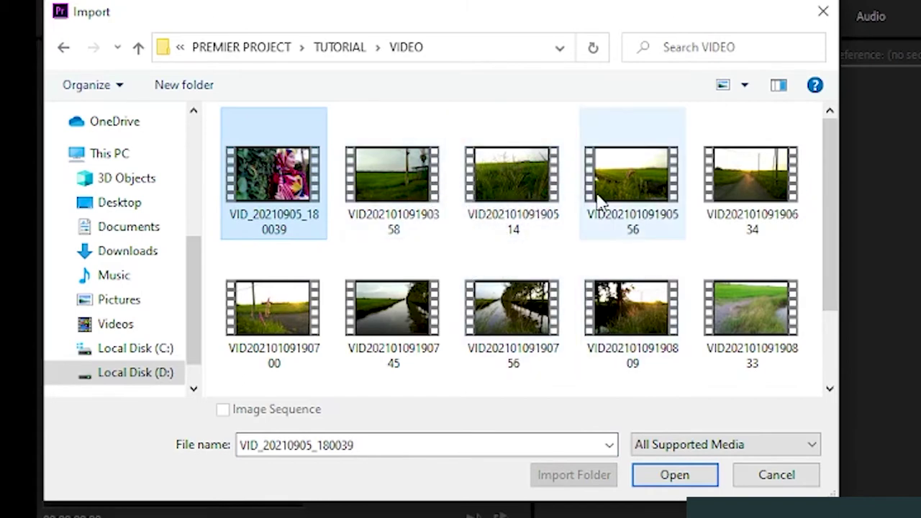
left_click(643, 201)
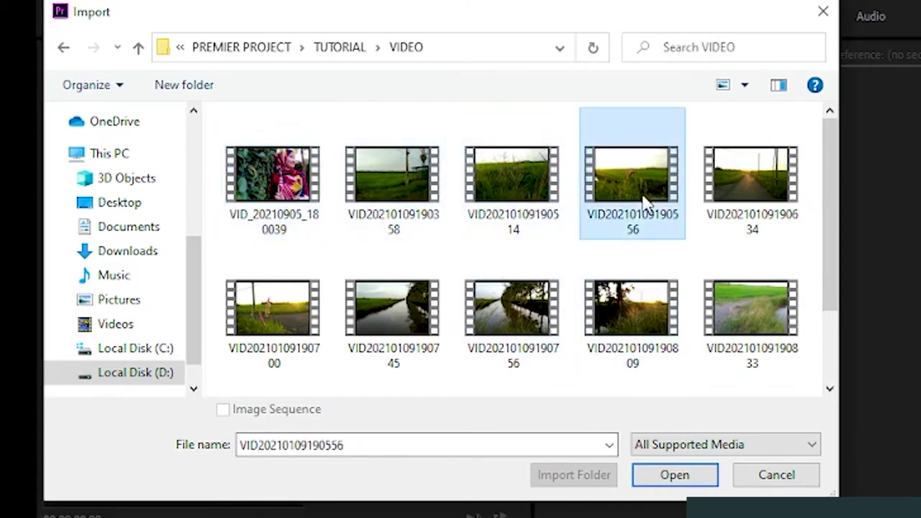
left_click(298, 180, "ctrl")
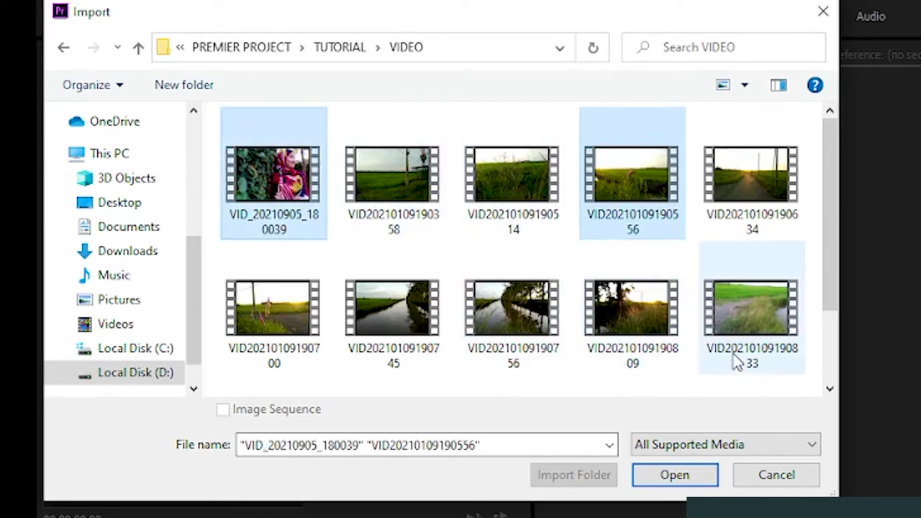
scroll(786, 323, "down", 2)
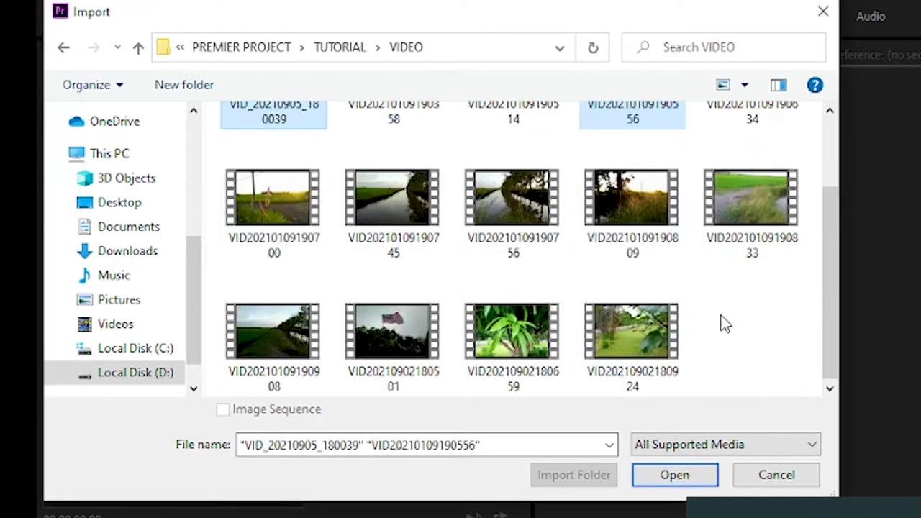
left_click(407, 332, "ctrl")
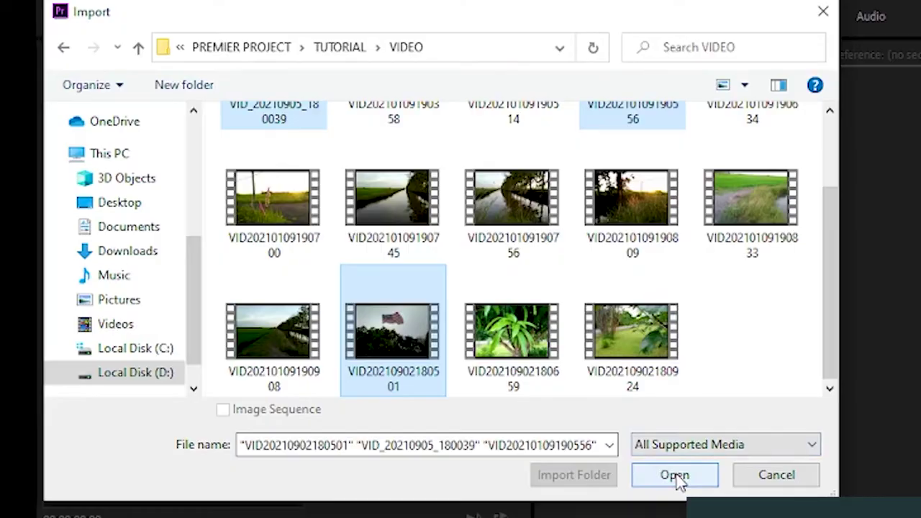
left_click(675, 475)
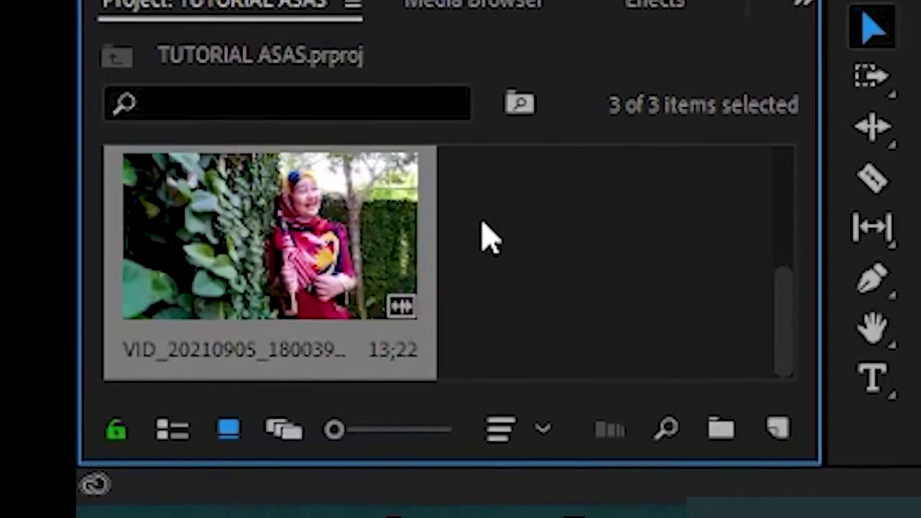
scroll(482, 237, "up", 2)
left_click(622, 248)
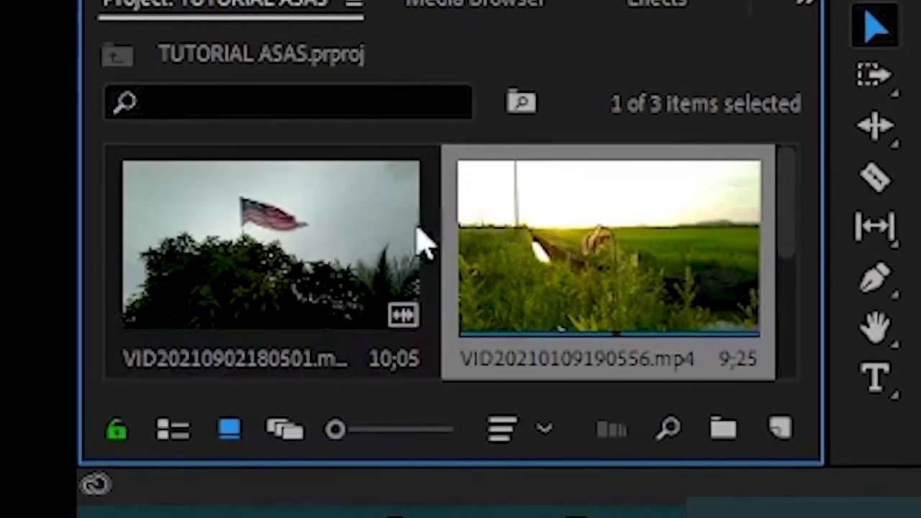
left_click(377, 240)
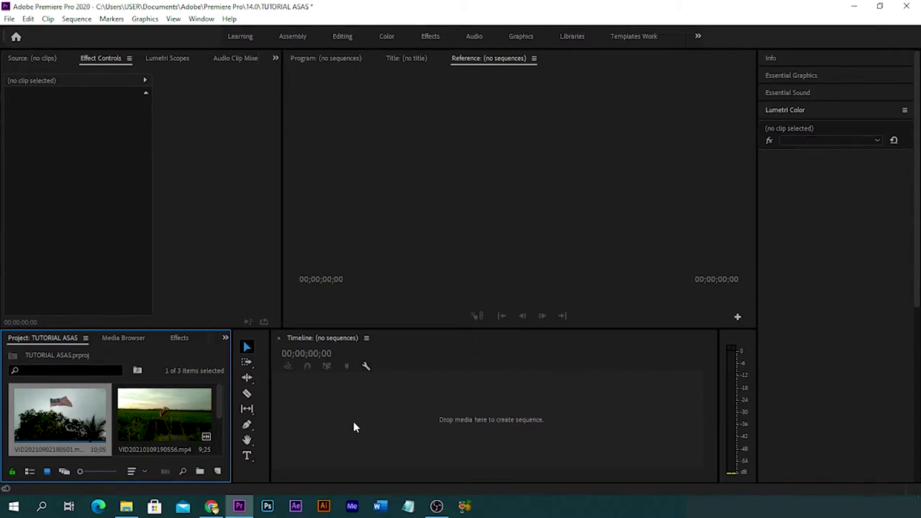
scroll(150, 424, "down", 3)
scroll(150, 421, "up", 3)
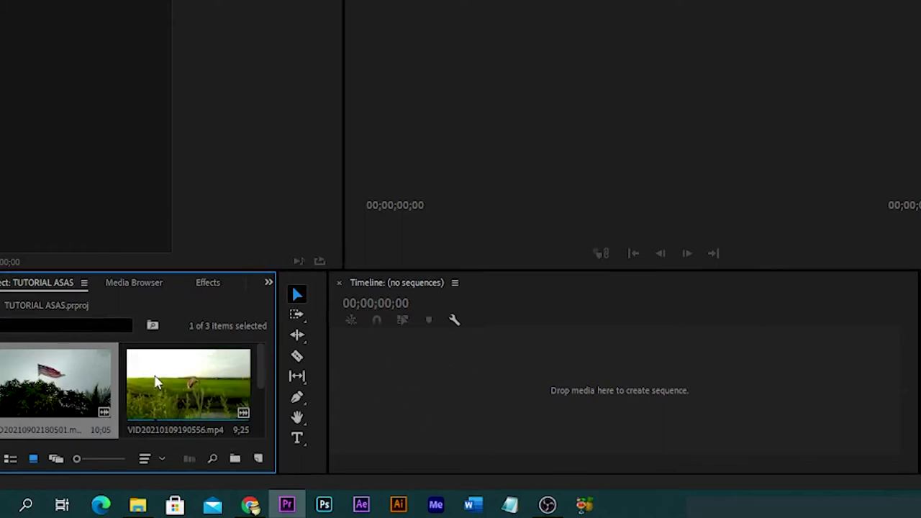
scroll(155, 382, "down", 3)
scroll(155, 381, "up", 3)
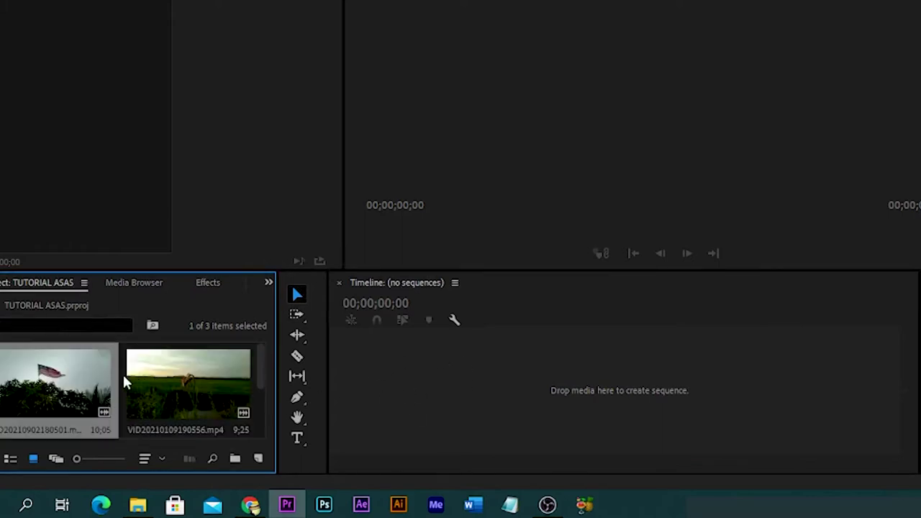
left_click(194, 383)
mouse_move(175, 385)
left_mouse_down()
mouse_move(484, 406)
mouse_move(566, 395)
left_mouse_up()
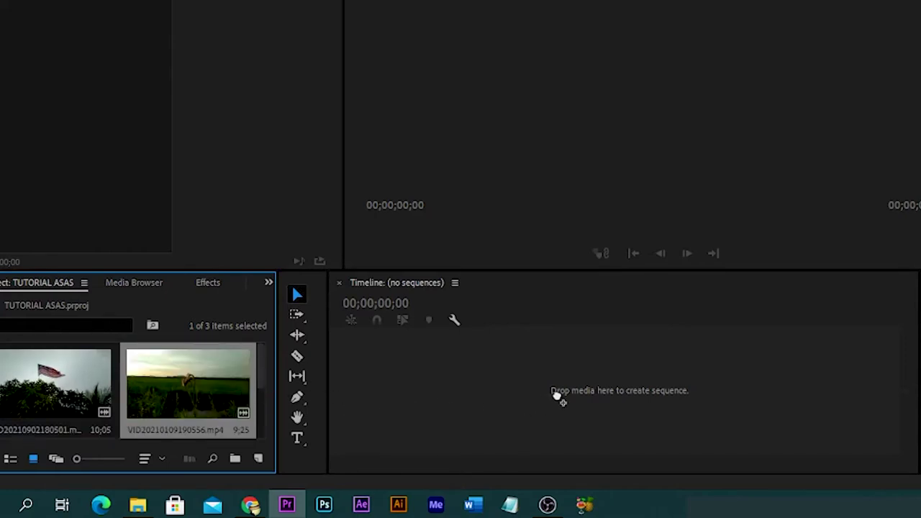
left_click_drag(566, 396, 566, 396)
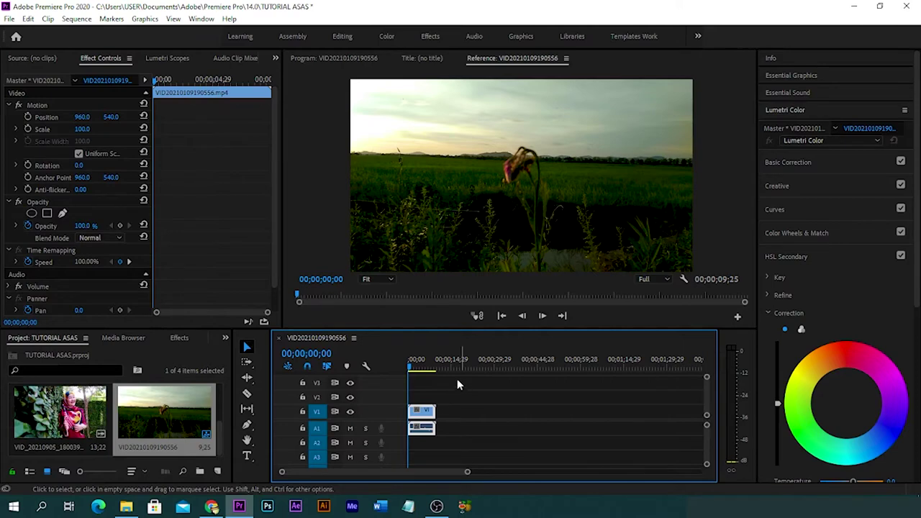
mouse_move(411, 369)
left_mouse_down()
mouse_move(423, 369)
mouse_move(410, 369)
left_mouse_up()
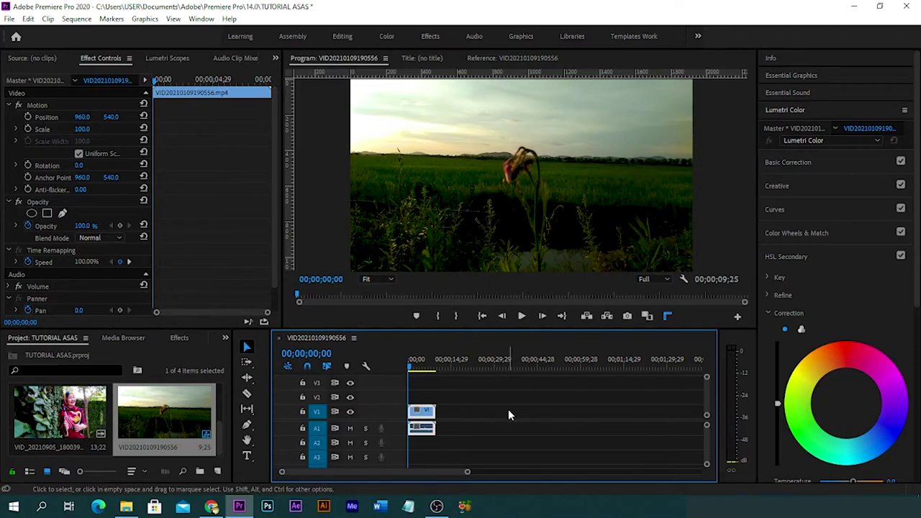
key("space")
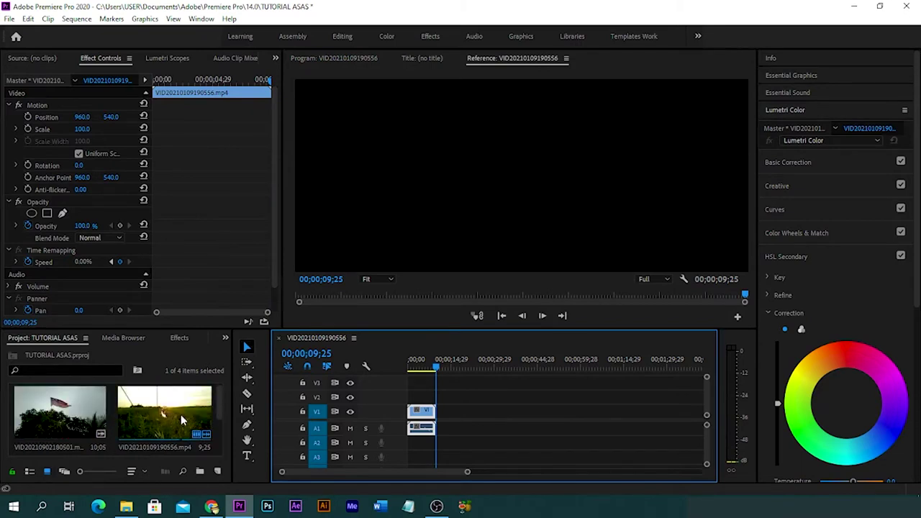
scroll(181, 415, "down", 1)
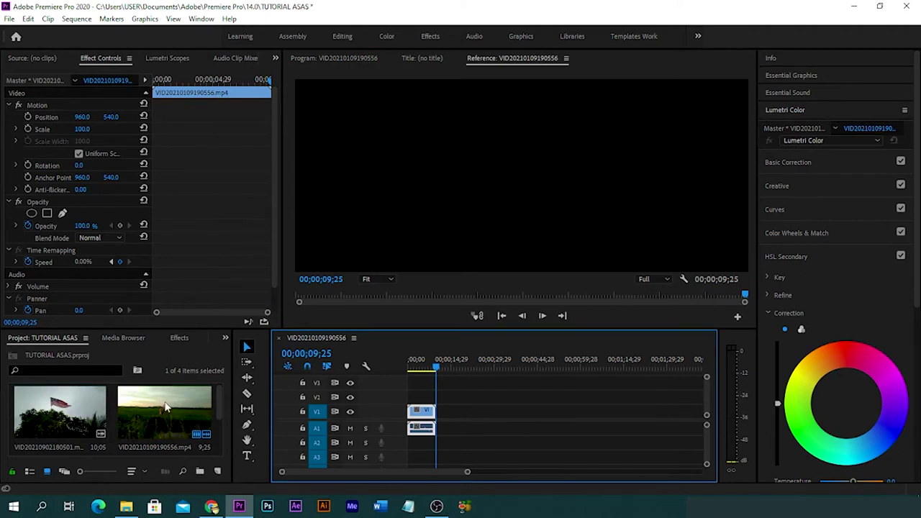
left_click_drag(72, 419, 469, 430)
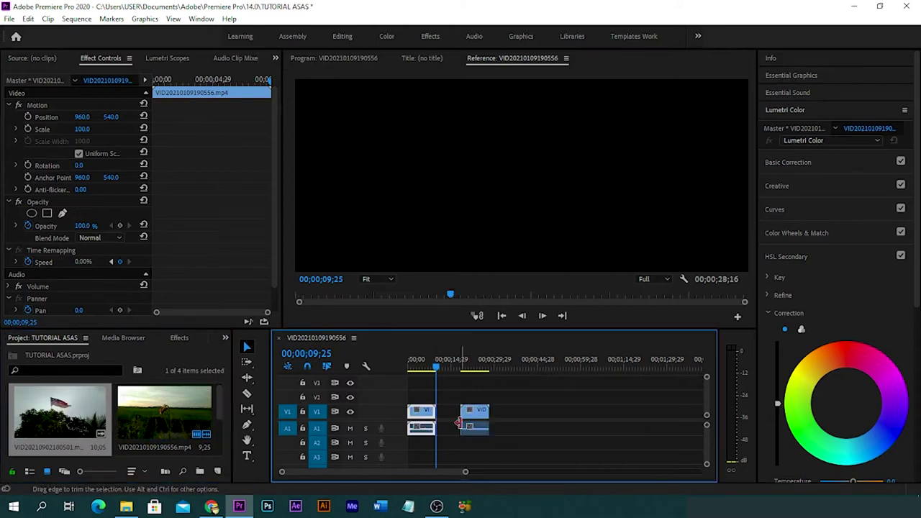
scroll(181, 408, "down", 2)
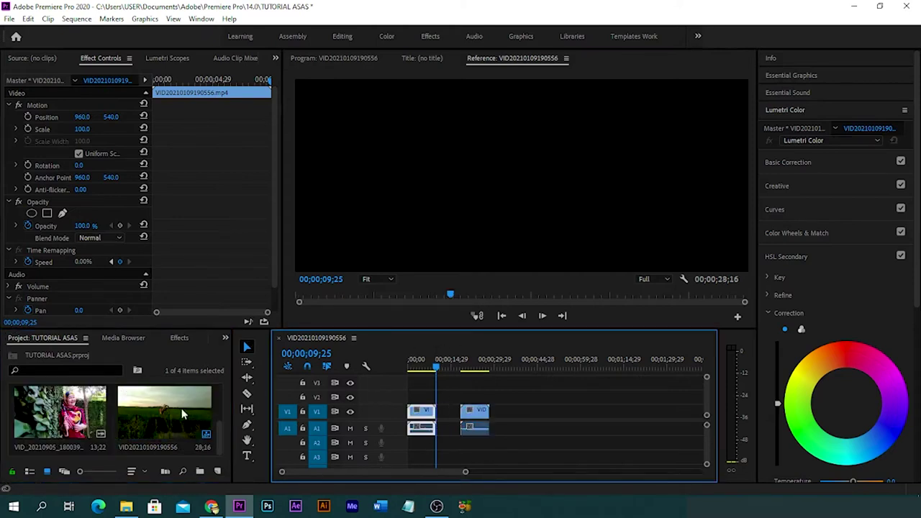
left_click_drag(57, 413, 510, 429)
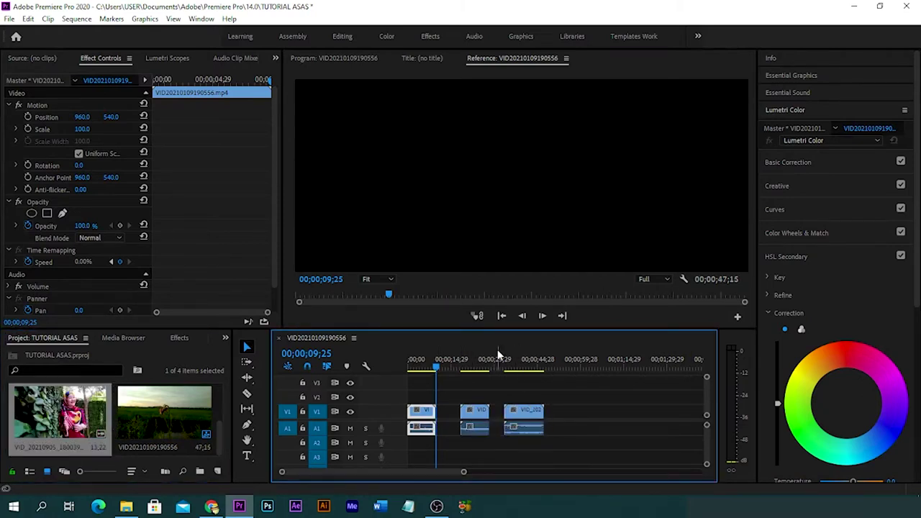
- Preview the later footage and scrub the playhead back to 00;00;00;00
left_click(498, 355)
left_click(469, 365)
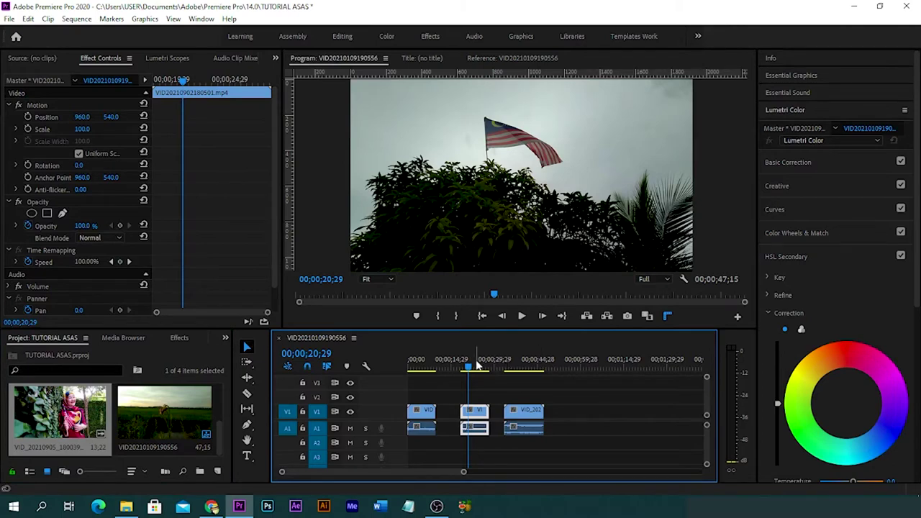
left_click_drag(468, 368, 400, 371)
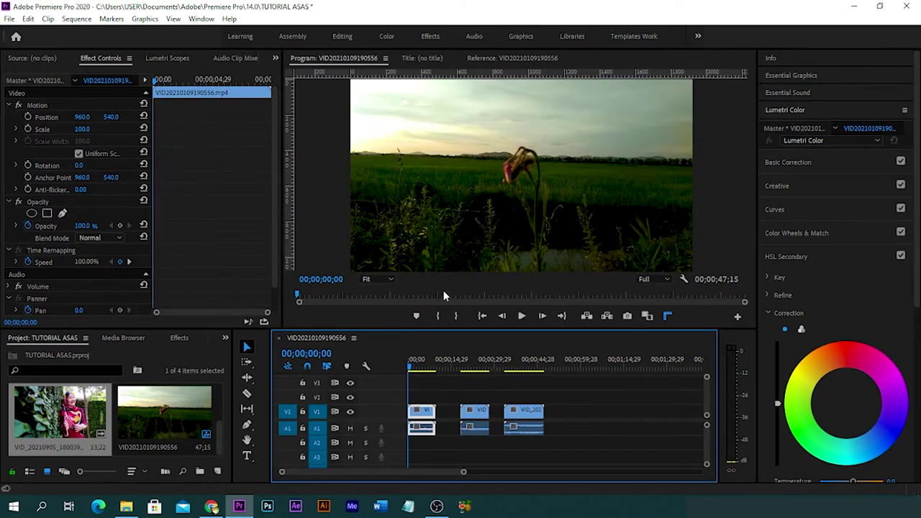
- Play the sequence from the start, then select the Razor Tool
key("space")
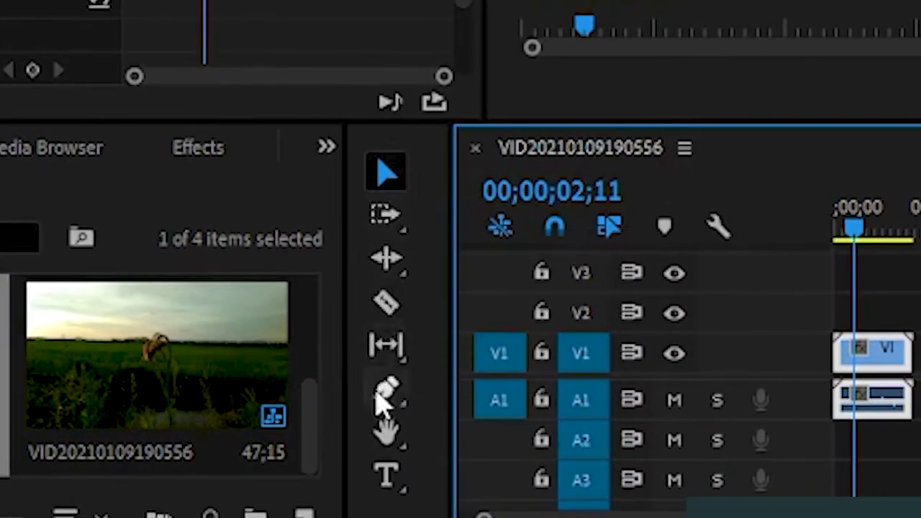
left_click(395, 310)
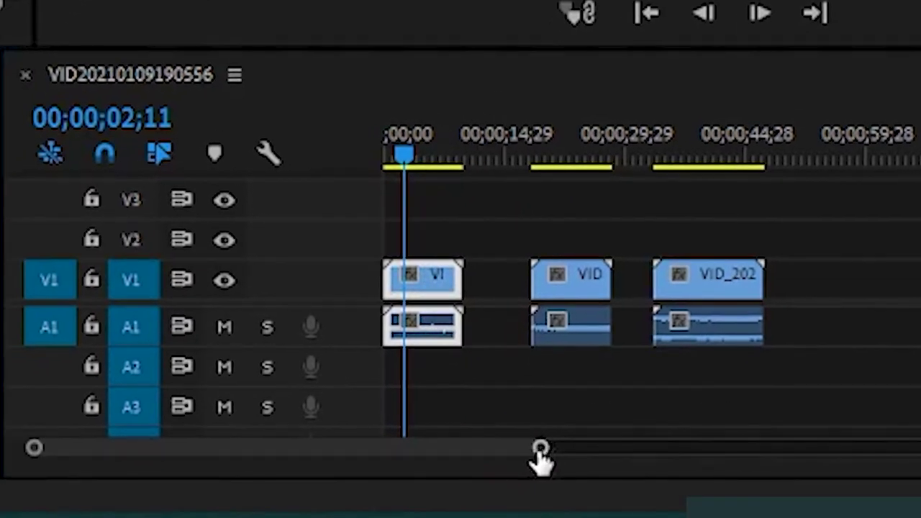
- Zoom into the first rice-field clip and scrub near its start to find the cut point
left_click_drag(538, 453, 387, 453)
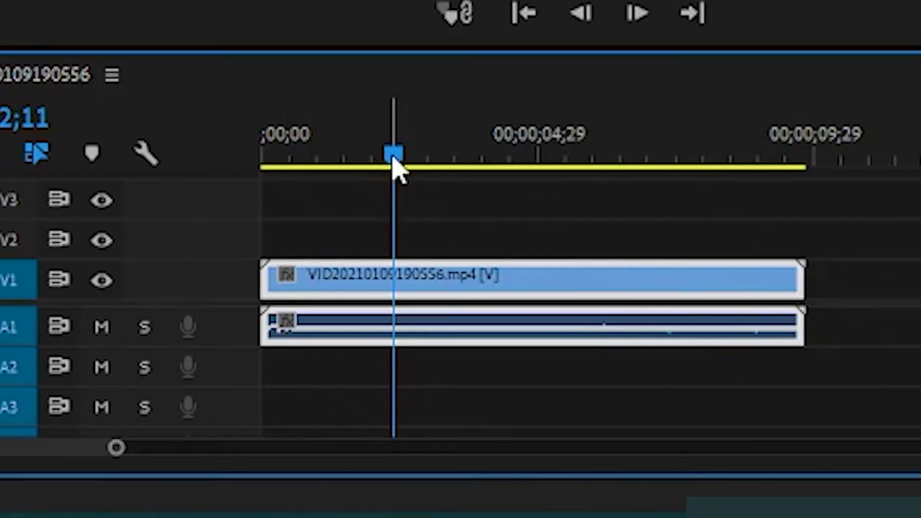
left_click_drag(395, 165, 415, 369)
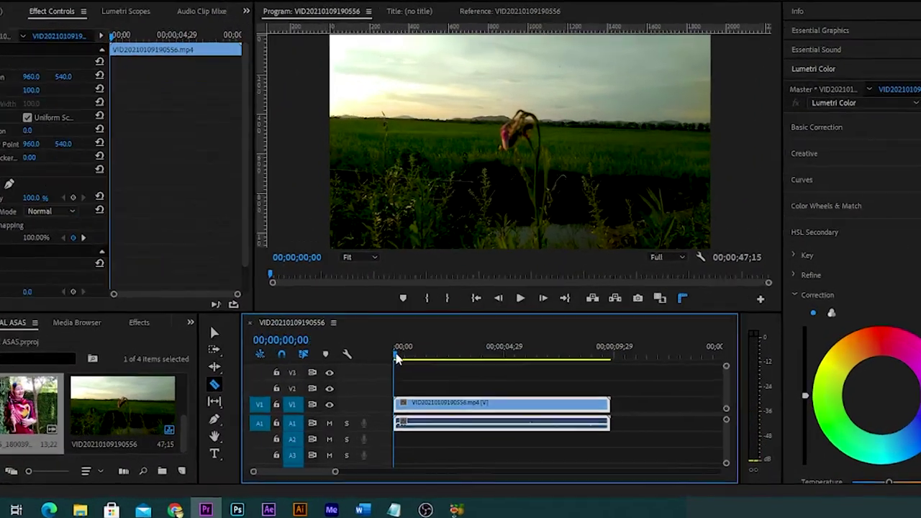
left_click_drag(412, 369, 466, 371)
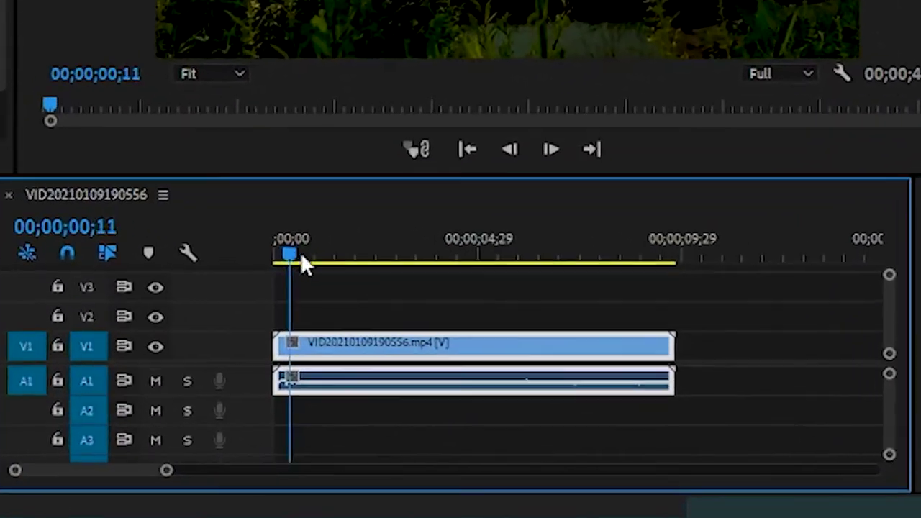
mouse_move(376, 238)
left_mouse_down()
mouse_move(559, 243)
mouse_move(243, 237)
left_mouse_up()
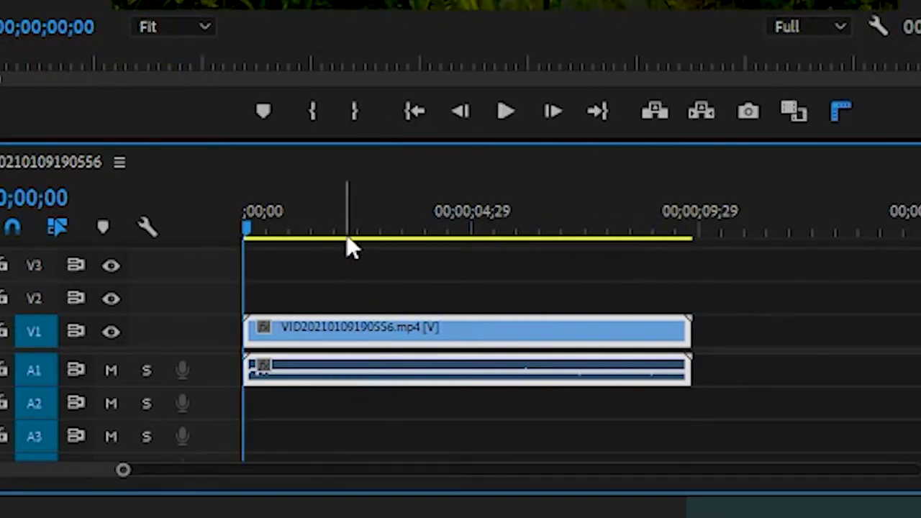
key("space")
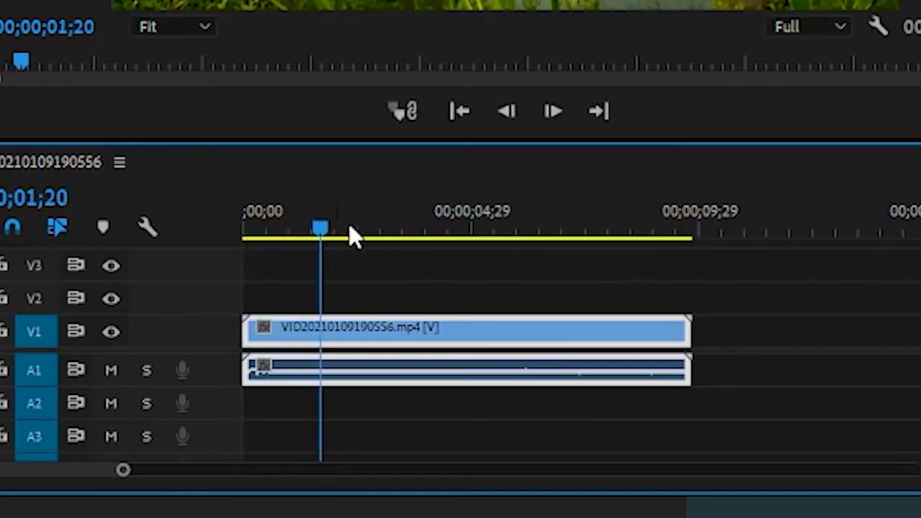
mouse_move(324, 237)
left_mouse_down()
mouse_move(243, 244)
mouse_move(324, 238)
left_mouse_up()
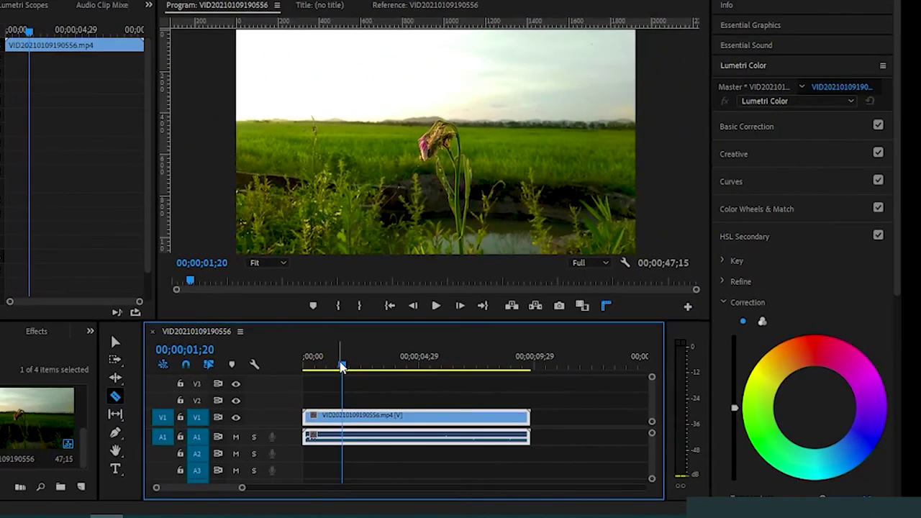
left_click_drag(337, 353, 300, 355)
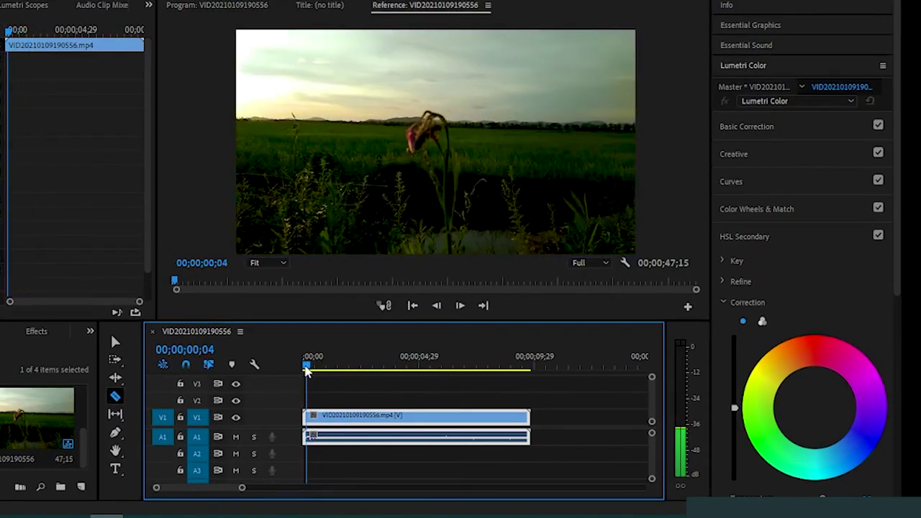
left_click_drag(305, 369, 469, 375)
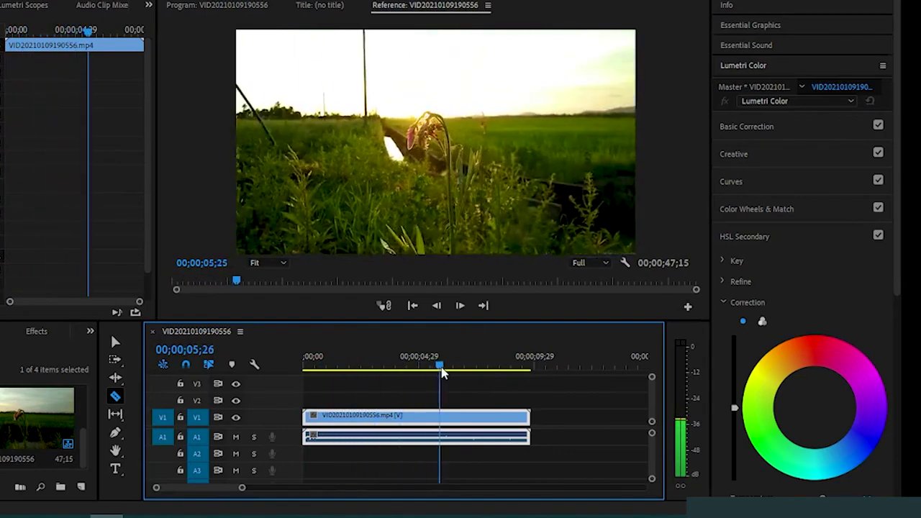
left_click_drag(469, 376, 306, 370)
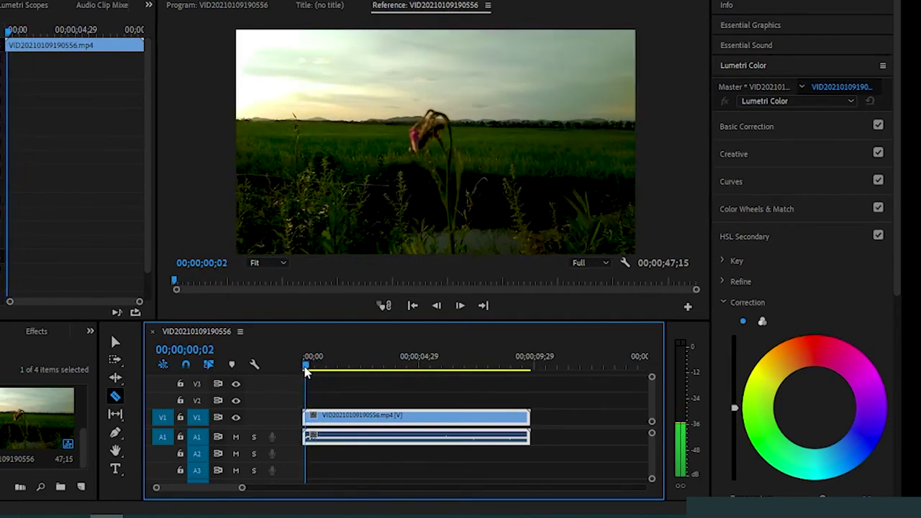
left_click_drag(305, 370, 323, 371)
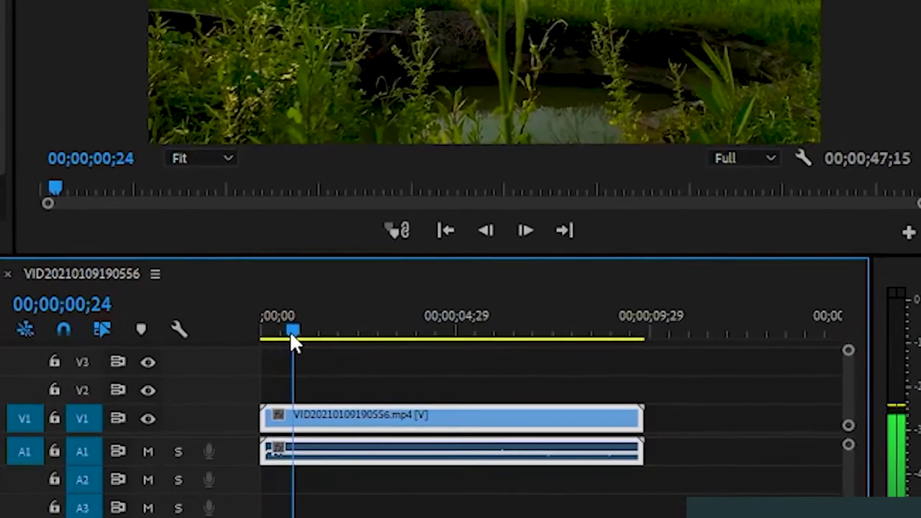
left_click_drag(290, 335, 294, 341)
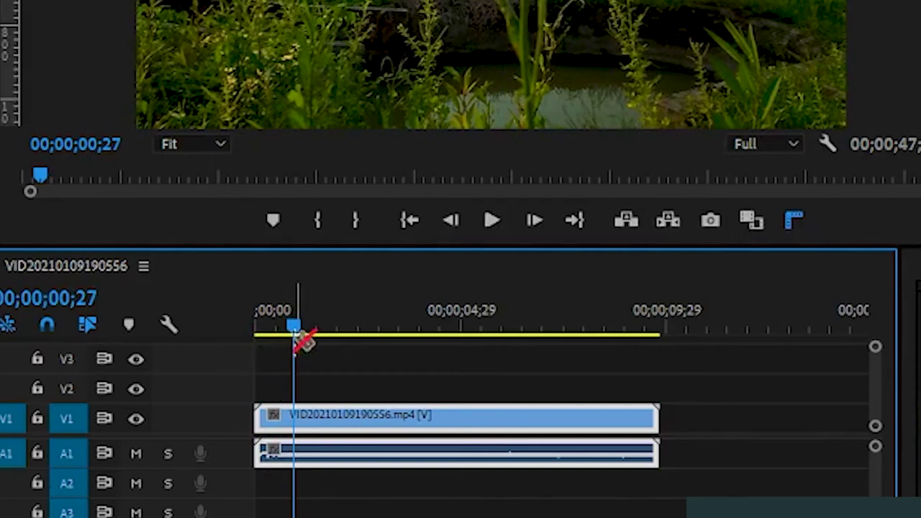
- Cut the rice-field clip on V1/A1 at 00;00;00;27 with the Razor Tool
mouse_move(301, 419)
left_mouse_down()
mouse_move(333, 368)
mouse_move(314, 377)
mouse_move(308, 430)
left_mouse_up()
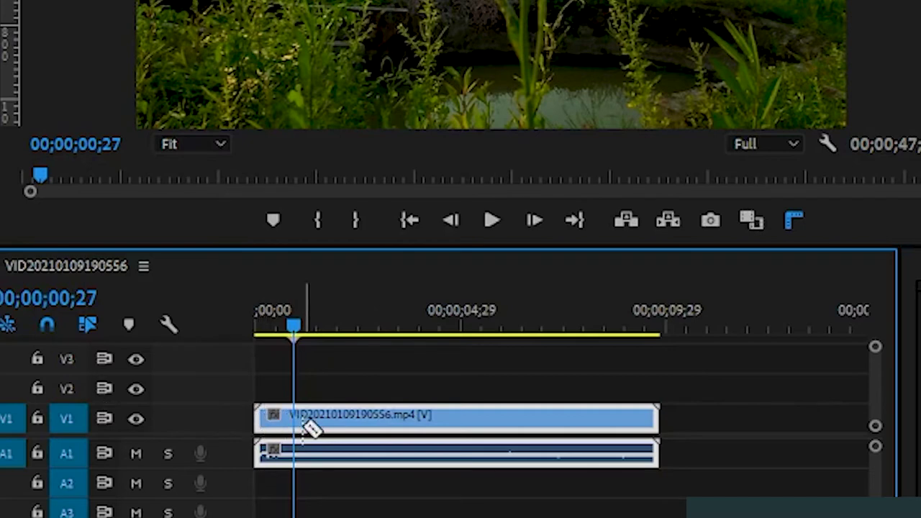
left_click_drag(301, 431, 305, 423)
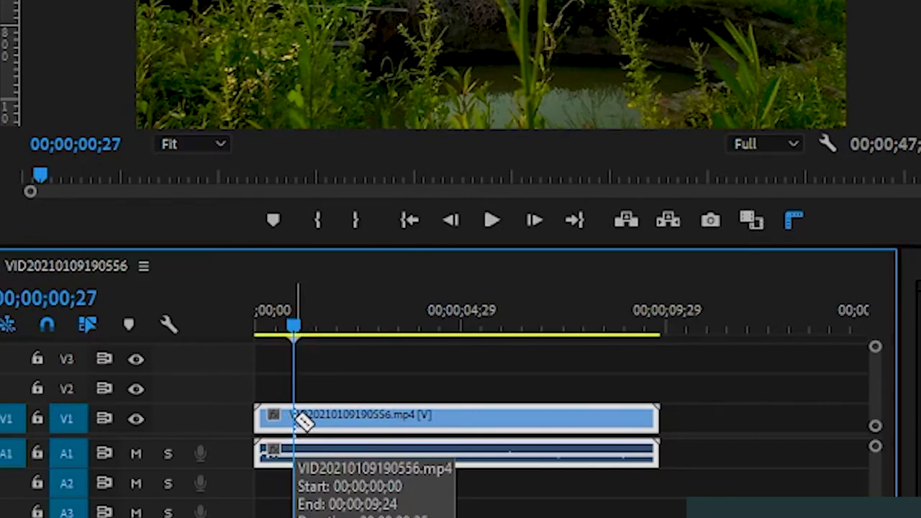
left_click(295, 417)
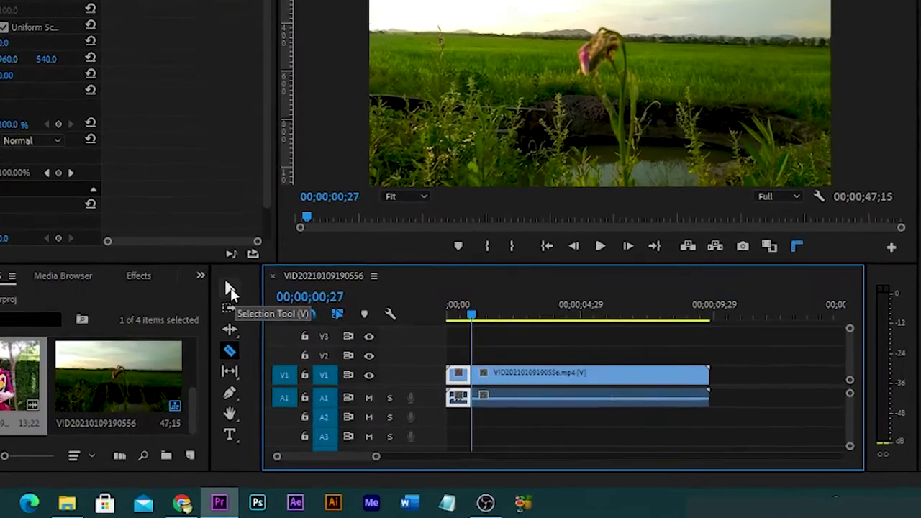
- With the Selection Tool, shift the main field clip later and play the sequence from the start
left_click(247, 349)
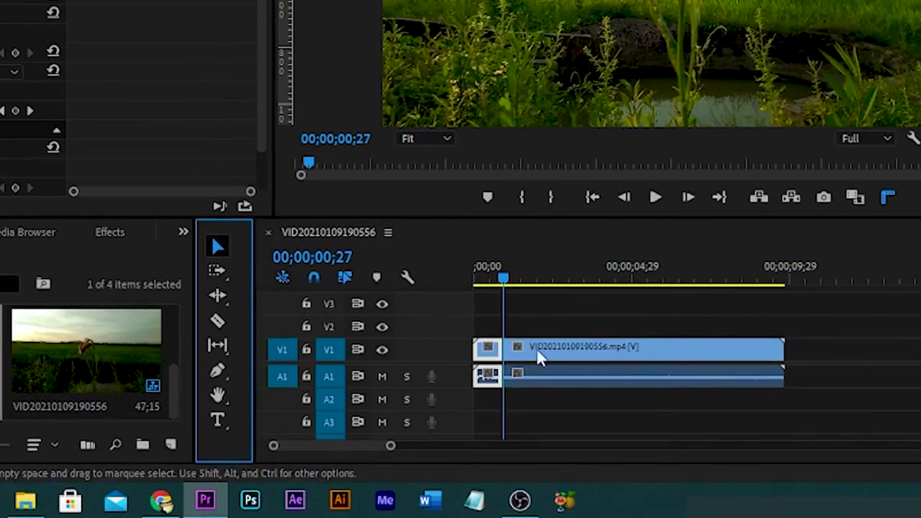
left_click_drag(534, 354, 594, 352)
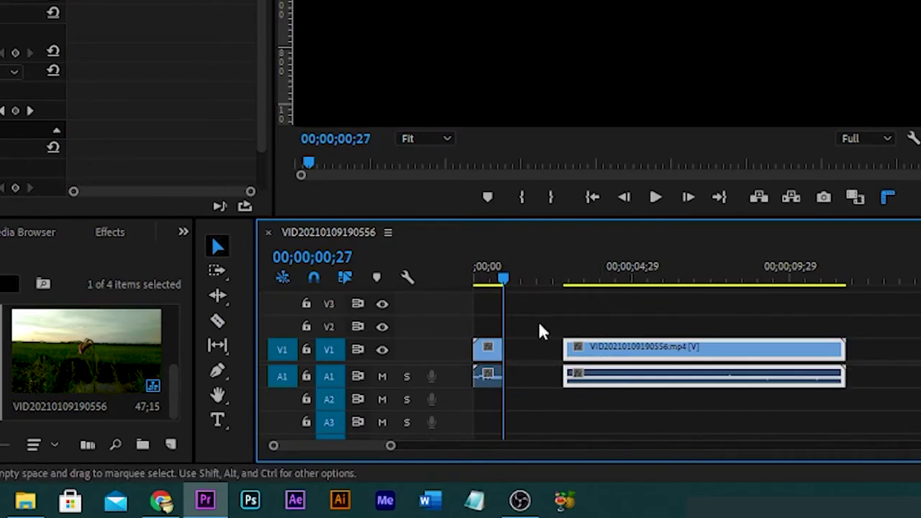
left_click_drag(504, 281, 460, 294)
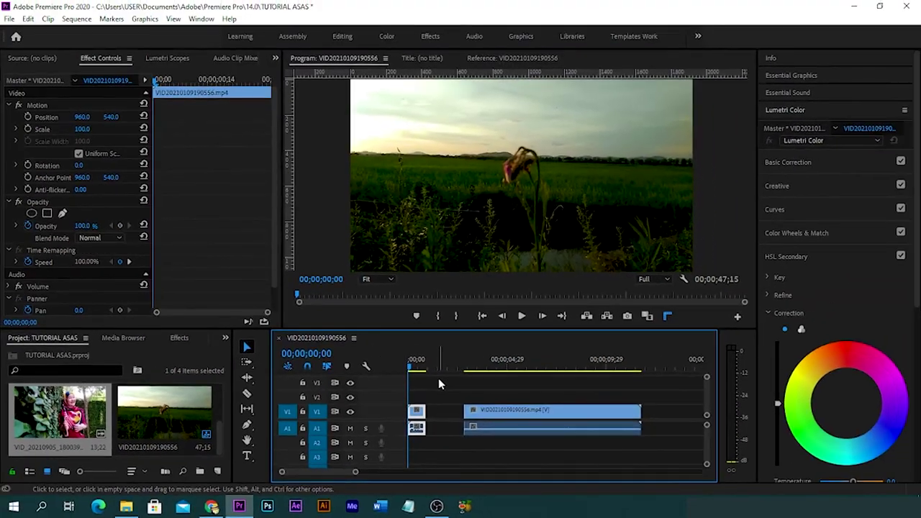
key("space")
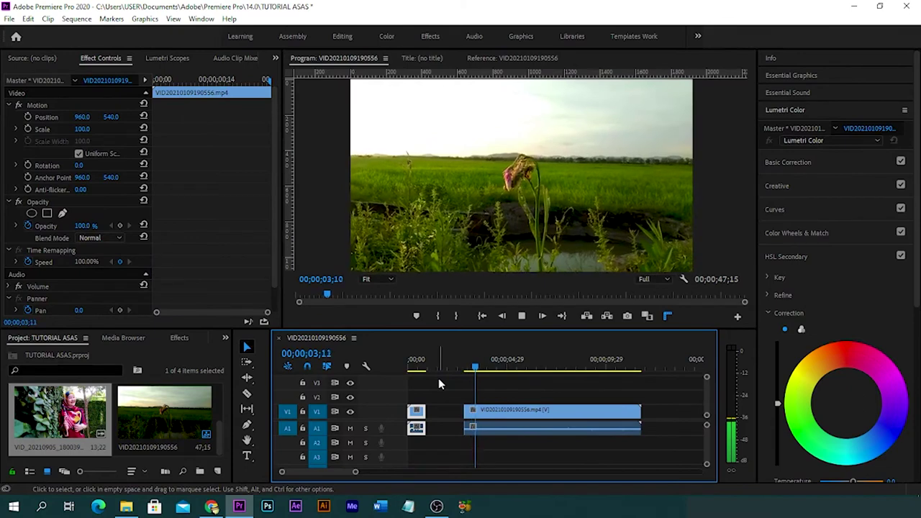
key("space")
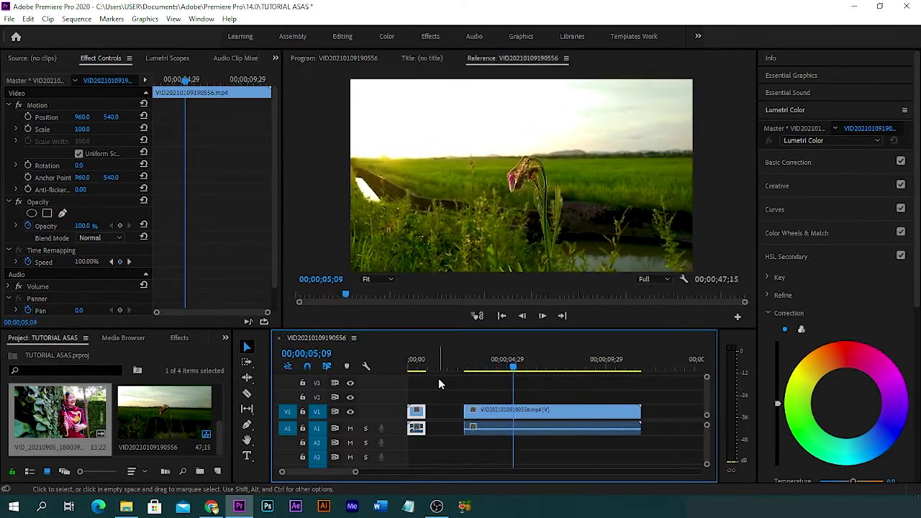
- Delete the short opening piece of the field clip and scrub to around 03;19
key("ctrl+a")
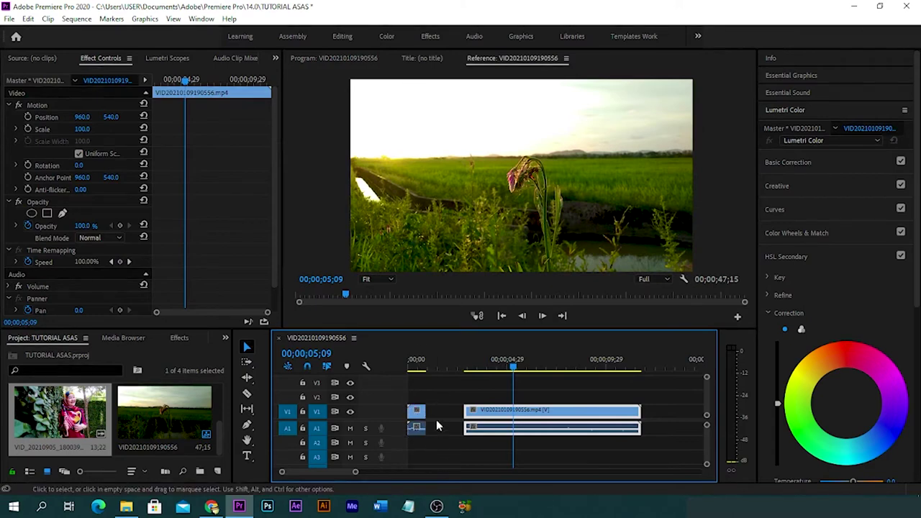
left_click(419, 421)
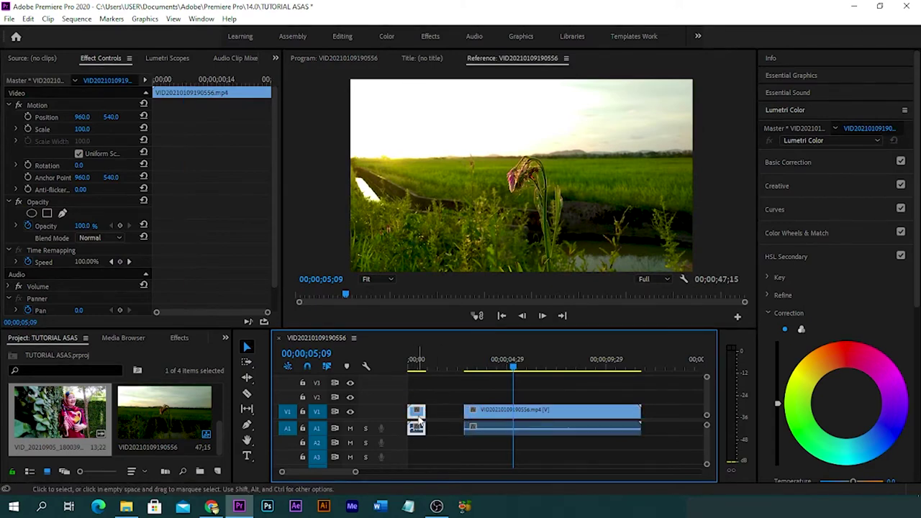
key("Delete")
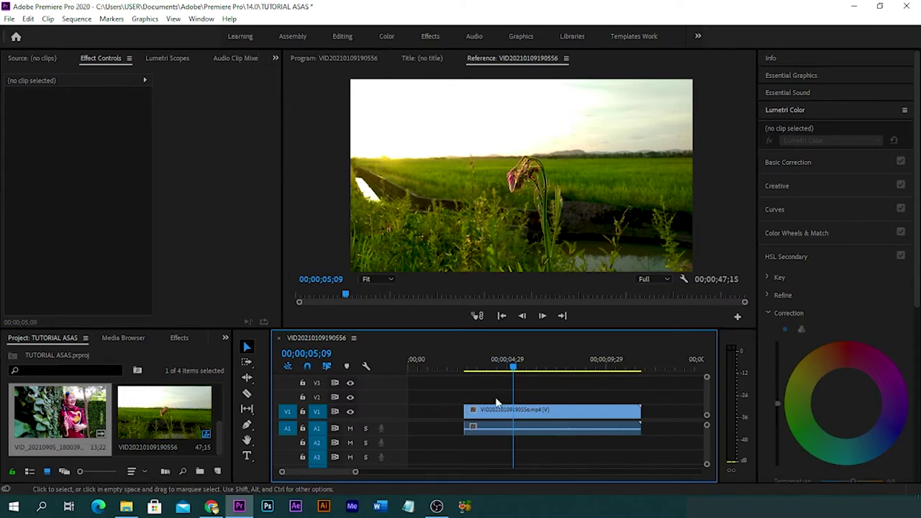
mouse_move(513, 367)
left_mouse_down()
mouse_move(462, 370)
mouse_move(562, 374)
mouse_move(541, 370)
mouse_move(550, 370)
left_mouse_up()
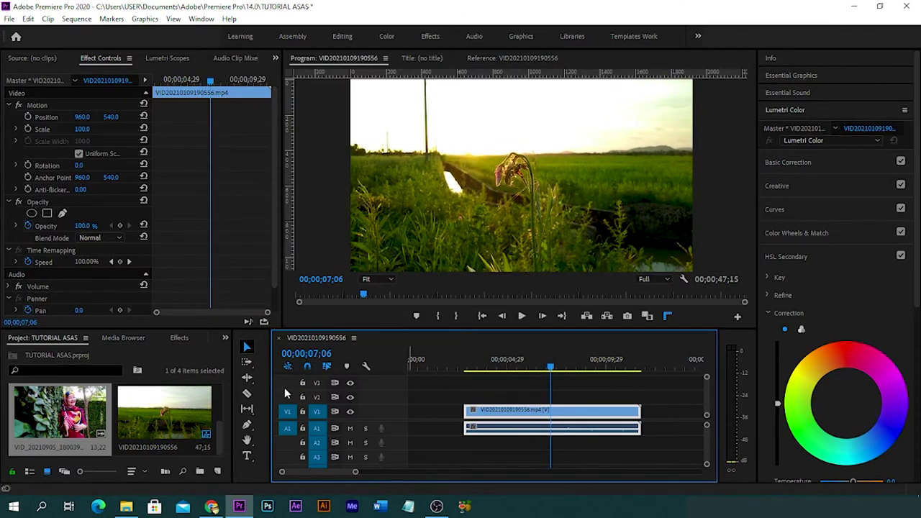
- Split the rice-field clip at the playhead and delete the piece after the cut
left_click(246, 395)
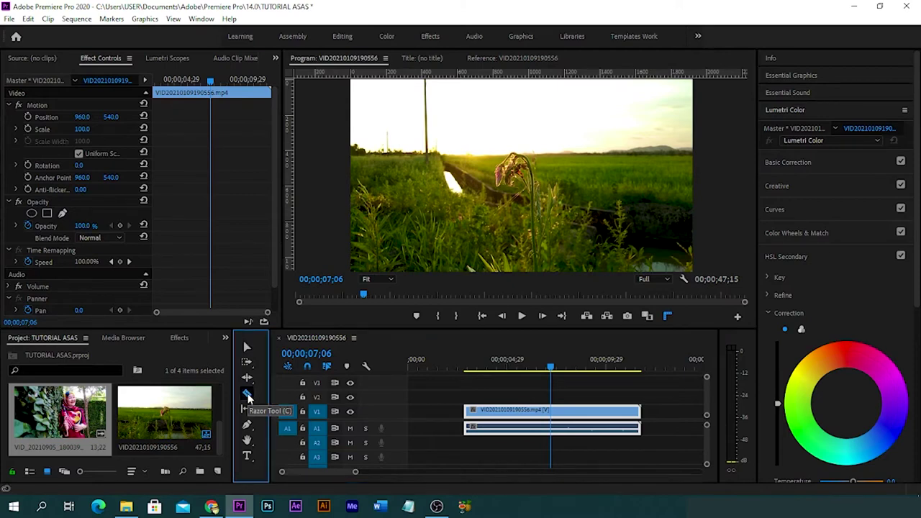
left_click(552, 411)
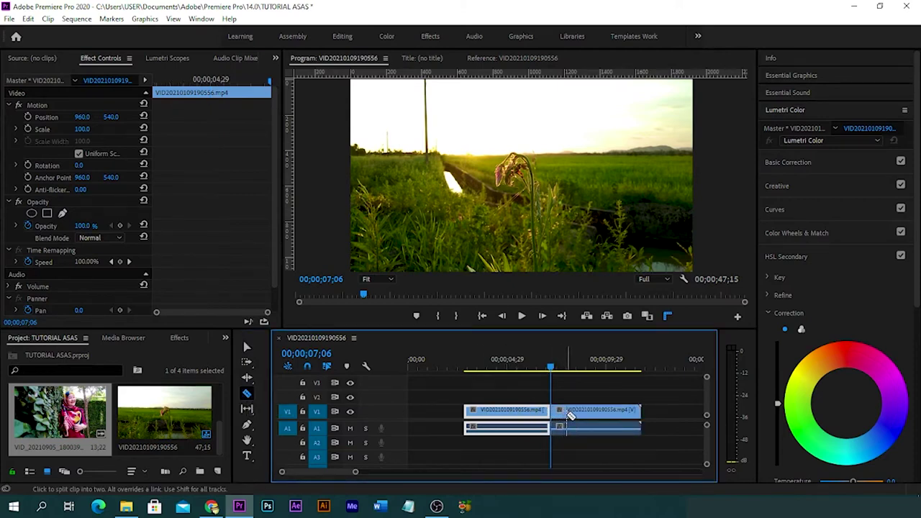
left_click(247, 348)
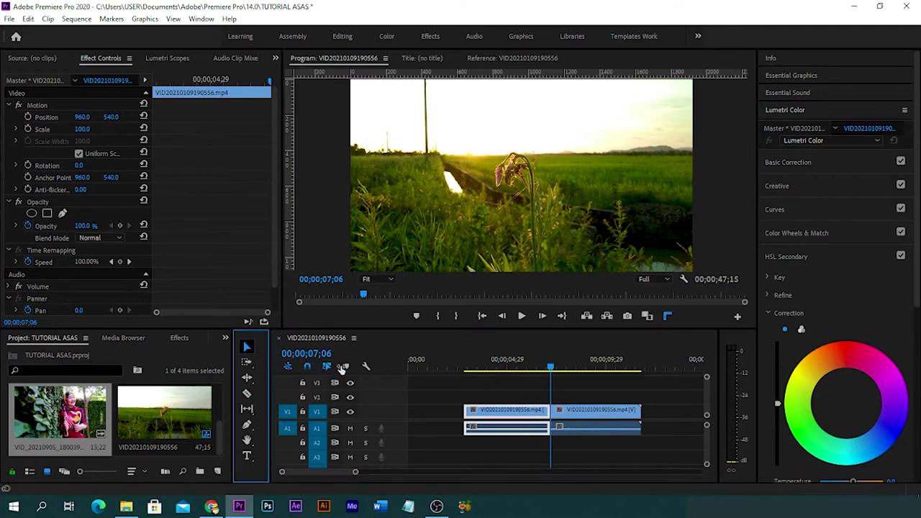
left_click(588, 413)
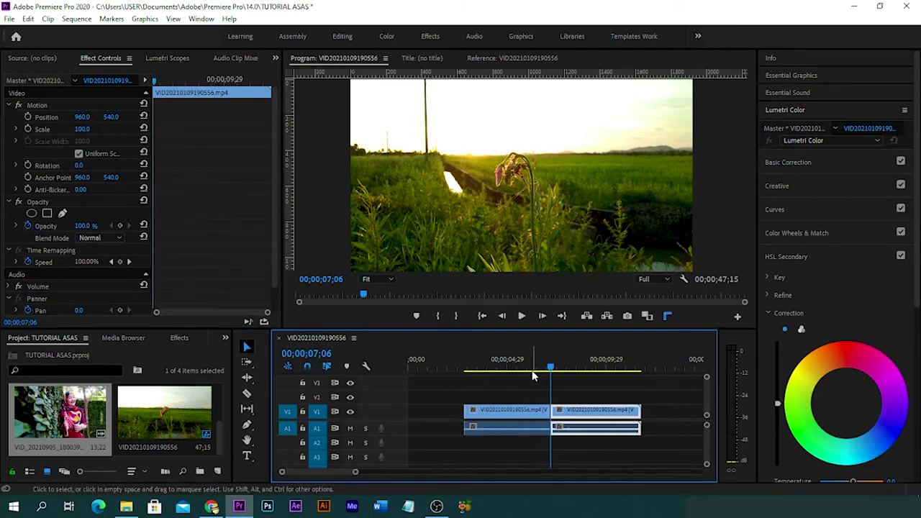
mouse_move(550, 371)
left_mouse_down()
mouse_move(580, 370)
mouse_move(557, 372)
left_mouse_up()
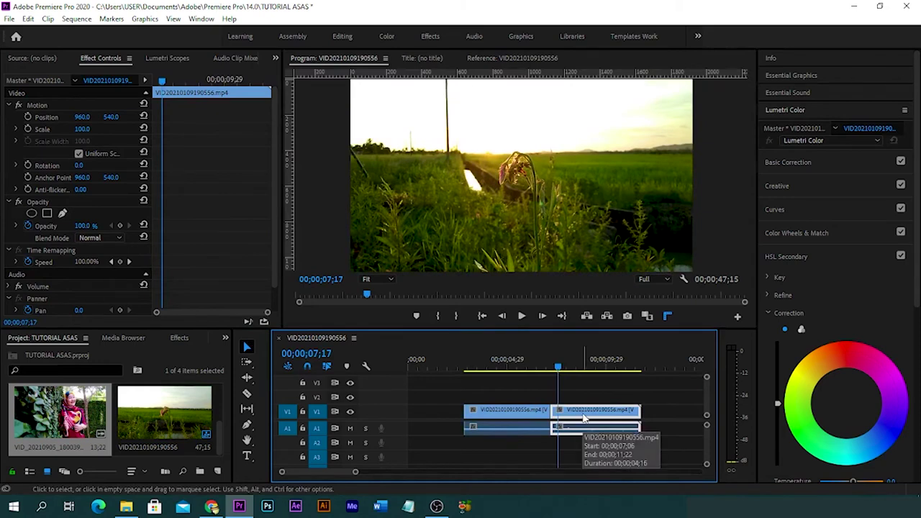
key("Delete")
- Move the remaining rice-field clip to 00;00 at the start of the timeline
left_click(507, 413)
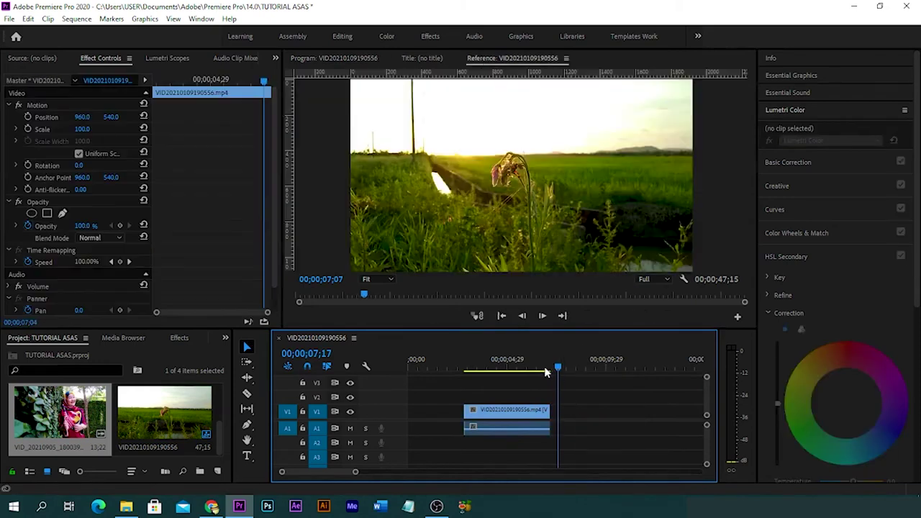
mouse_move(494, 371)
left_mouse_down()
mouse_move(482, 373)
mouse_move(543, 374)
left_mouse_up()
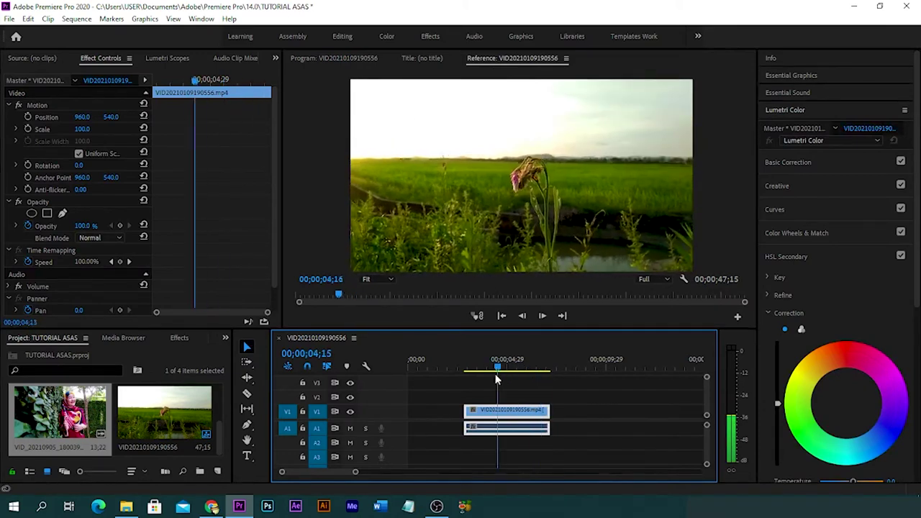
left_click_drag(542, 369, 476, 373)
left_click_drag(506, 415, 452, 415)
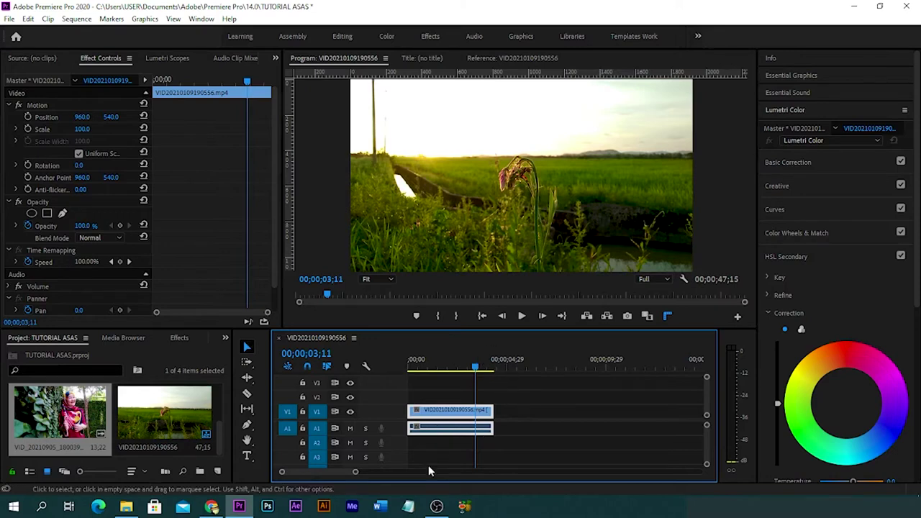
left_click_drag(356, 475, 399, 475)
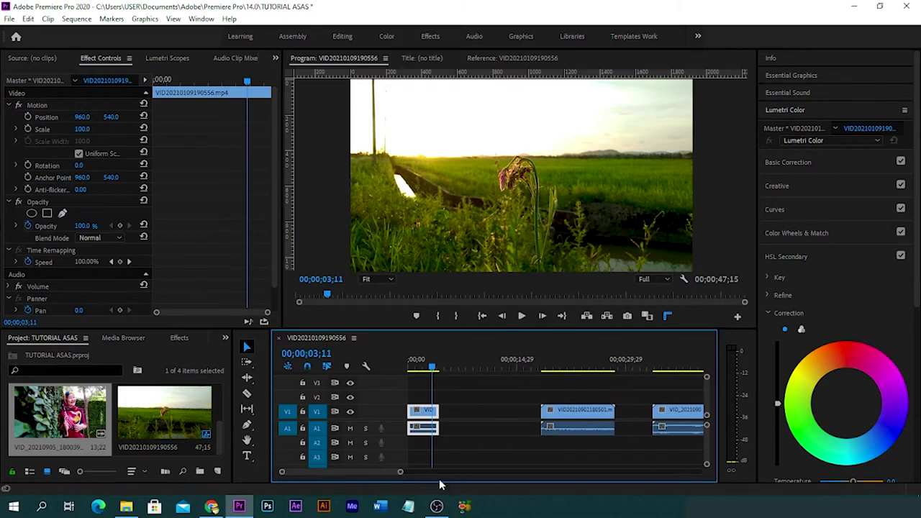
- Slide the flag clip left until it butts against the end of the rice-field clip
left_click(569, 413)
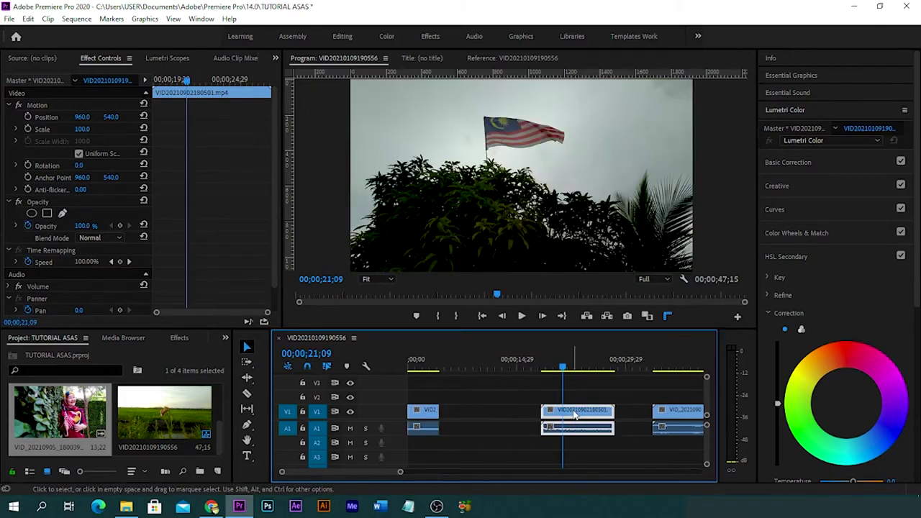
left_click_drag(573, 415, 486, 412)
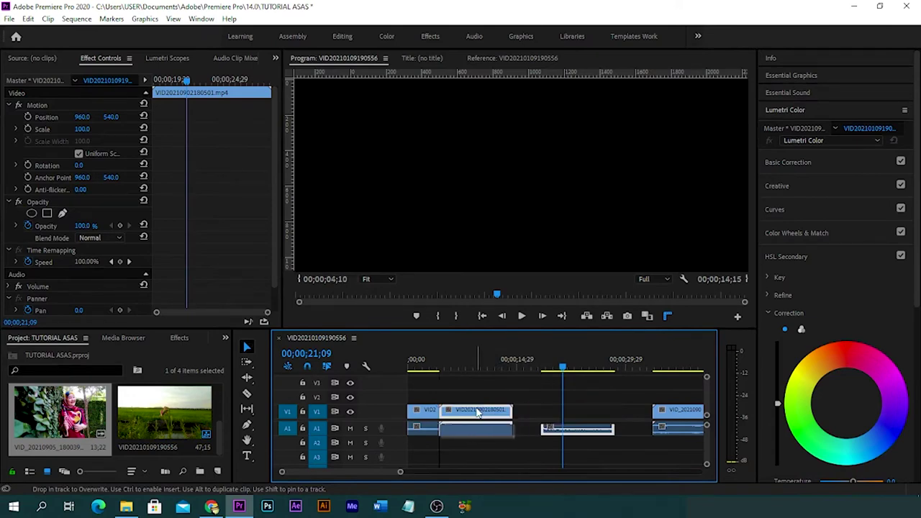
left_click_drag(486, 412, 476, 413)
- Play back the edited sequence from near the start
left_click(435, 369)
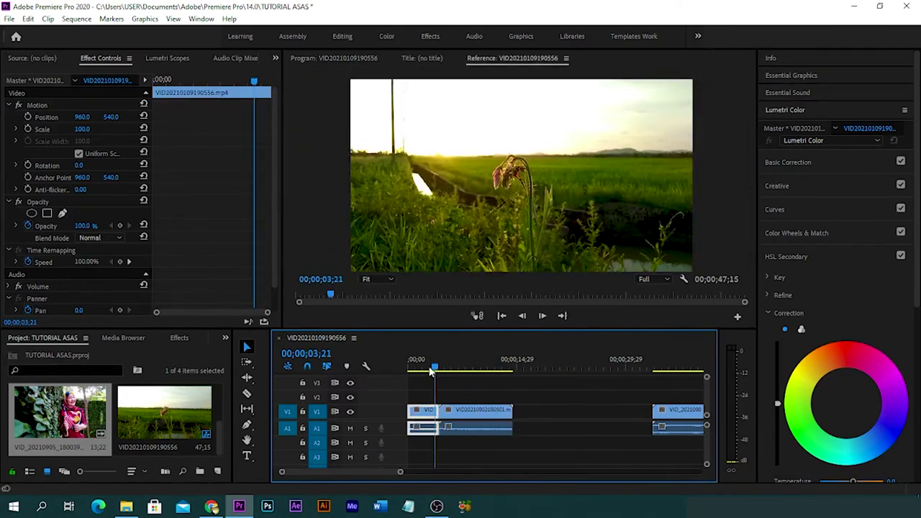
left_click(421, 365)
key("space")
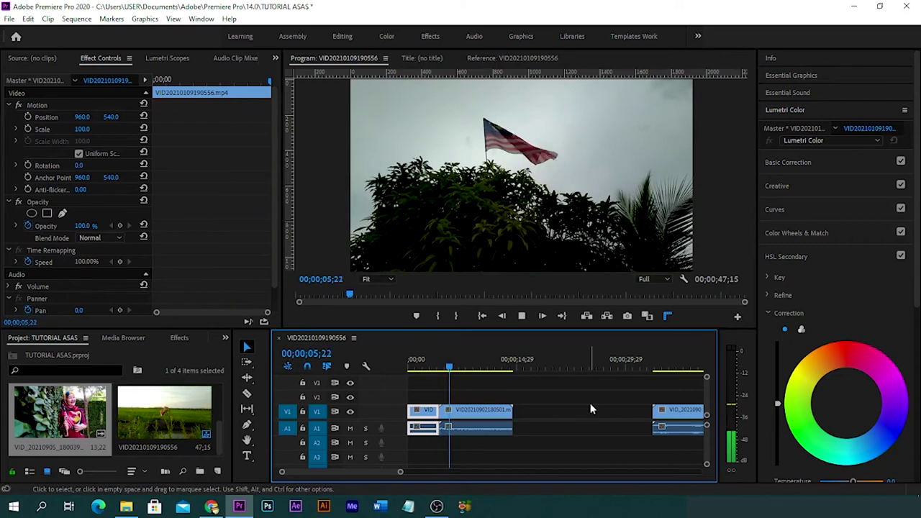
key("space")
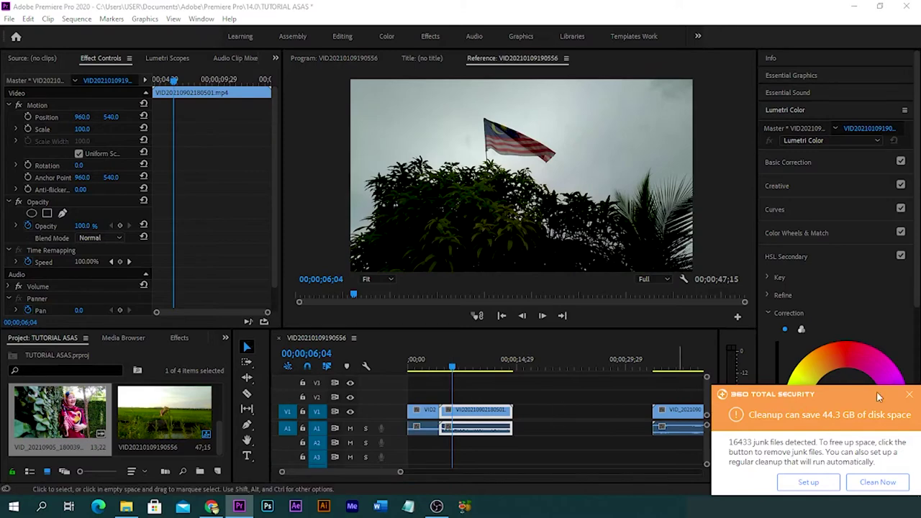
- Close the 360 Total Security popup and park the playhead at 00;00;07;17 in the flag clip
left_click(910, 397)
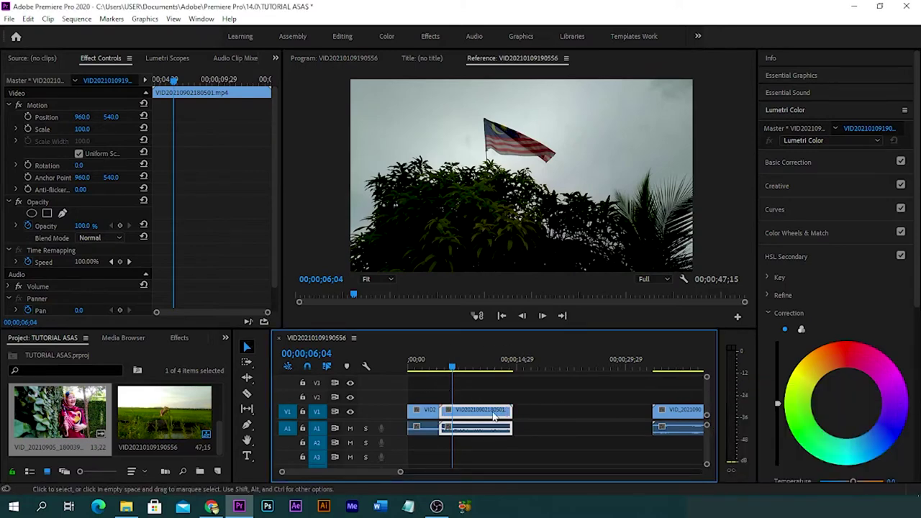
left_click_drag(511, 414, 511, 415)
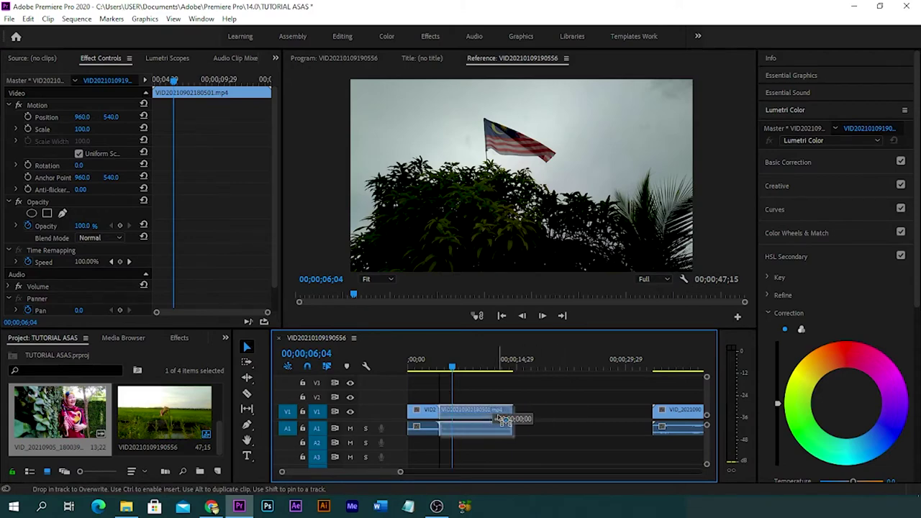
left_click_drag(453, 367, 510, 383)
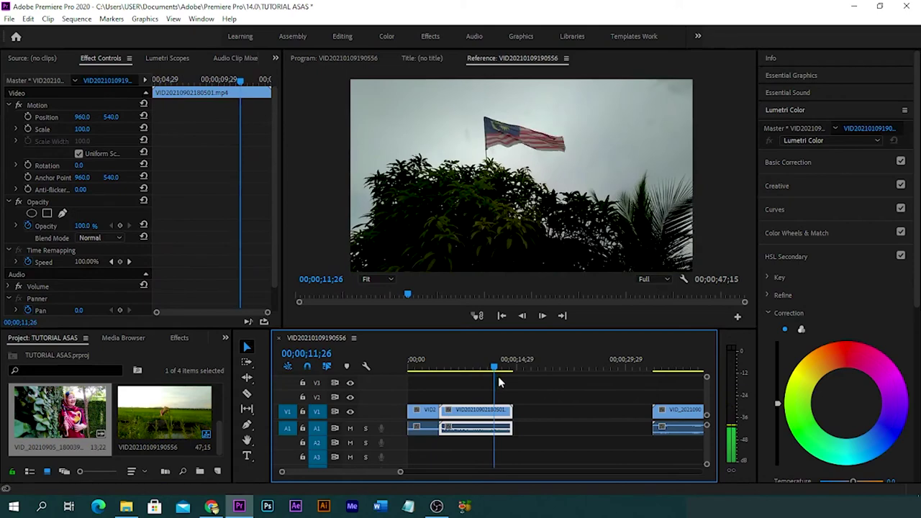
left_click_drag(510, 383, 469, 375)
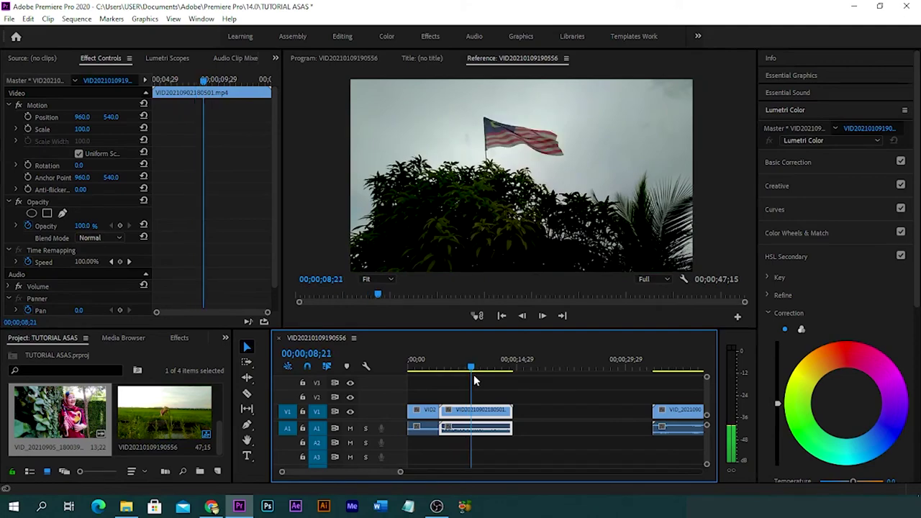
left_click_drag(469, 375, 465, 376)
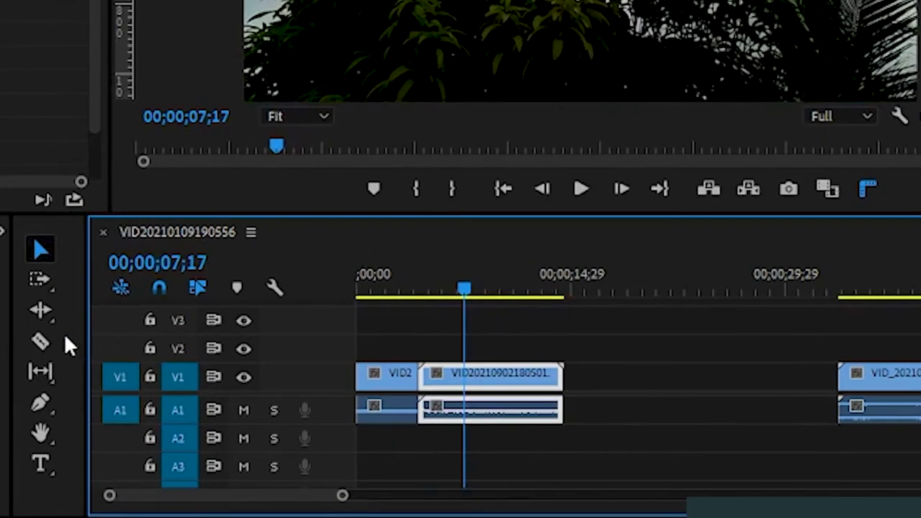
- Razor the flag clip at 7;17, delete its remainder, and butt VID_20210905_180039 against it
left_click(38, 344)
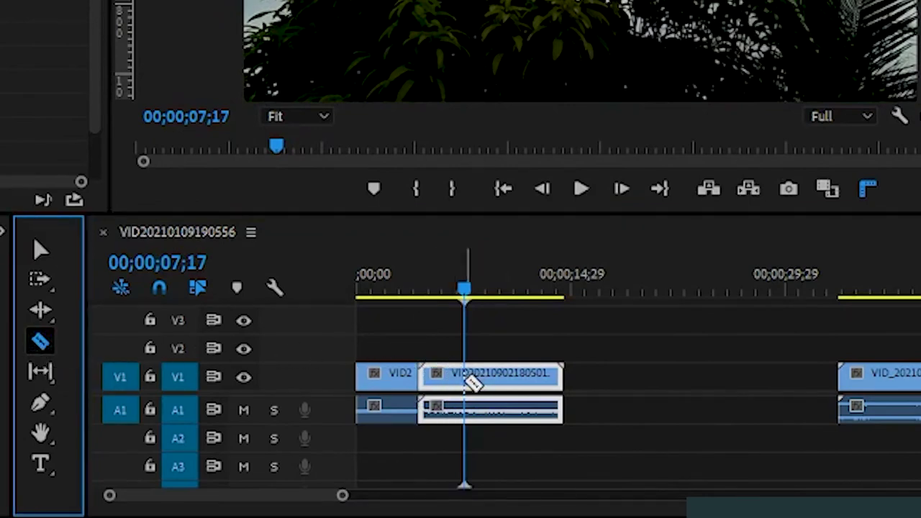
left_click(465, 380)
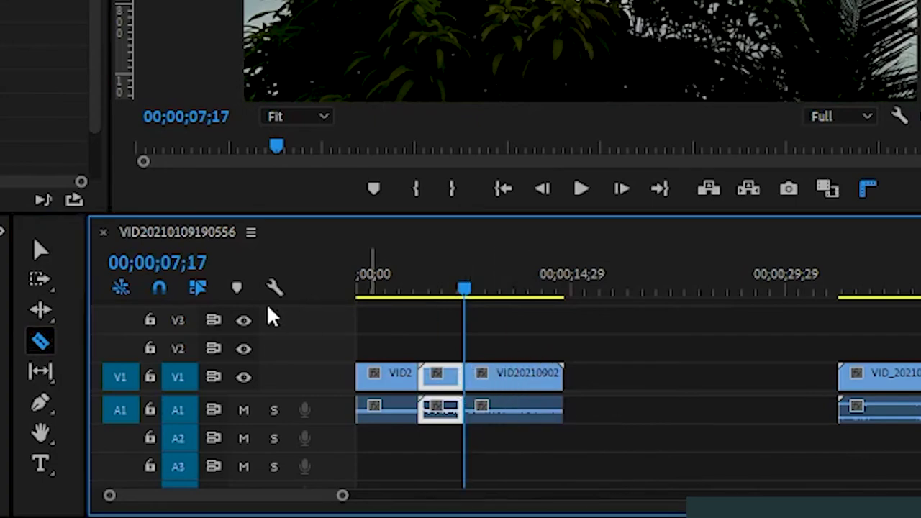
left_click(51, 245)
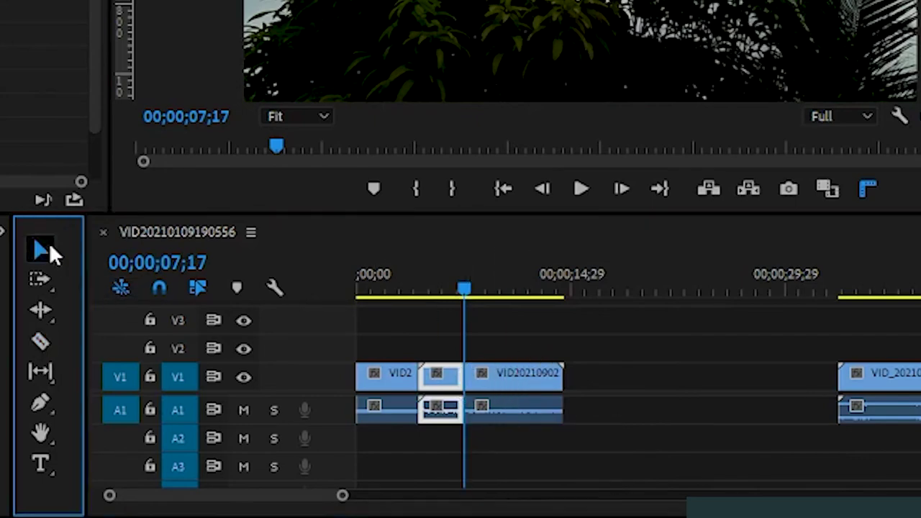
left_click(526, 383)
key("Delete")
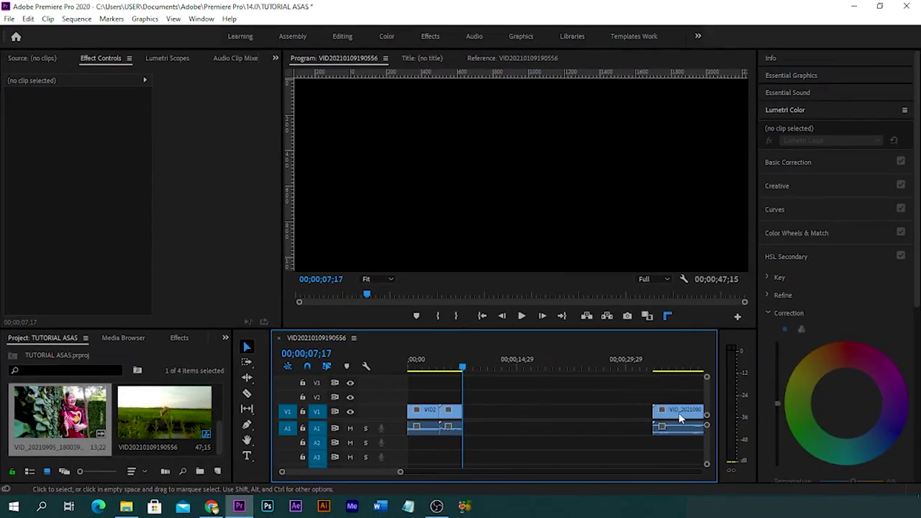
left_click_drag(679, 419, 501, 428)
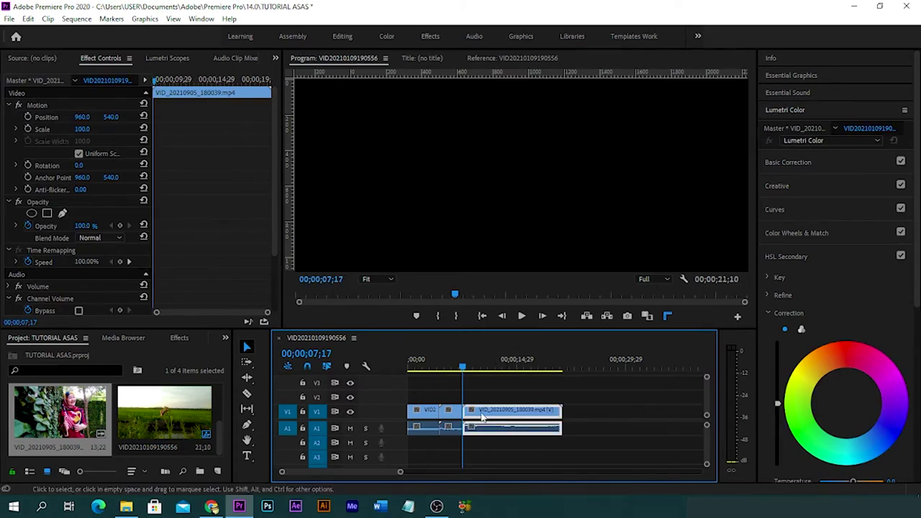
left_click_drag(463, 359, 464, 376)
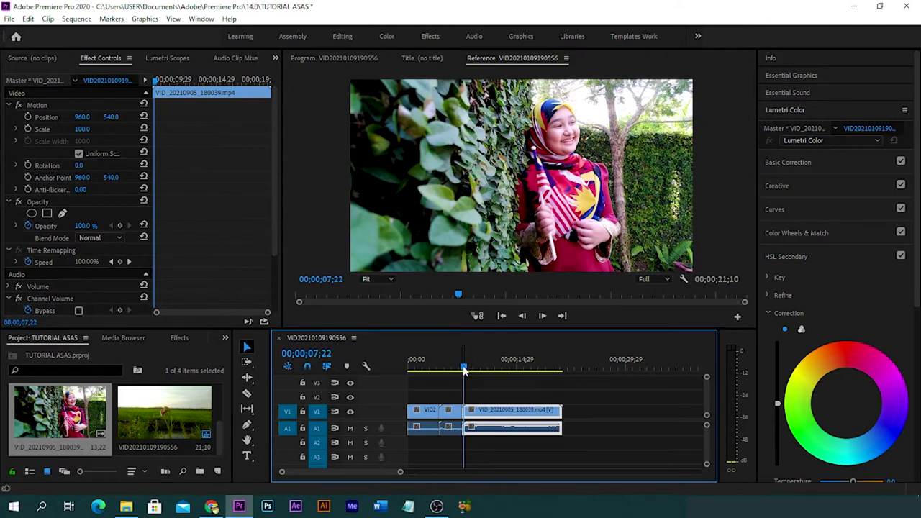
- Play the sequence to 14;16 and split the girl clip there
key("space")
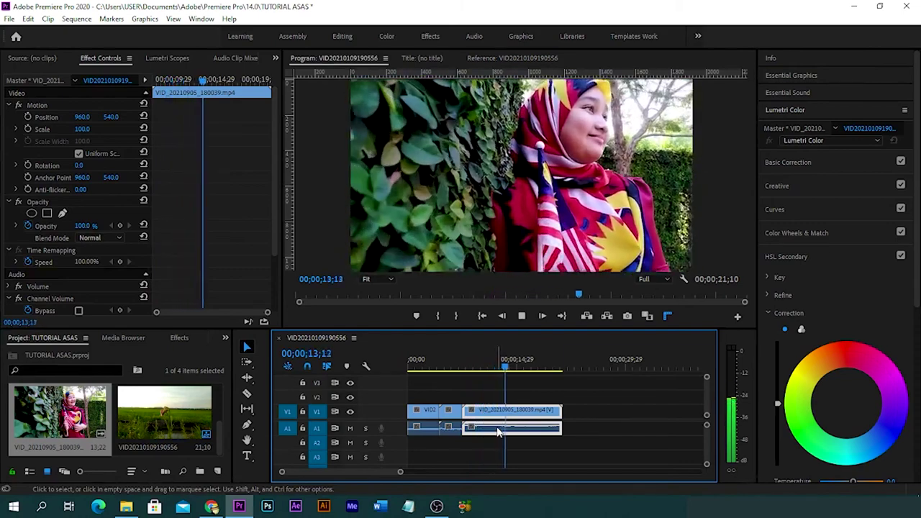
key("space")
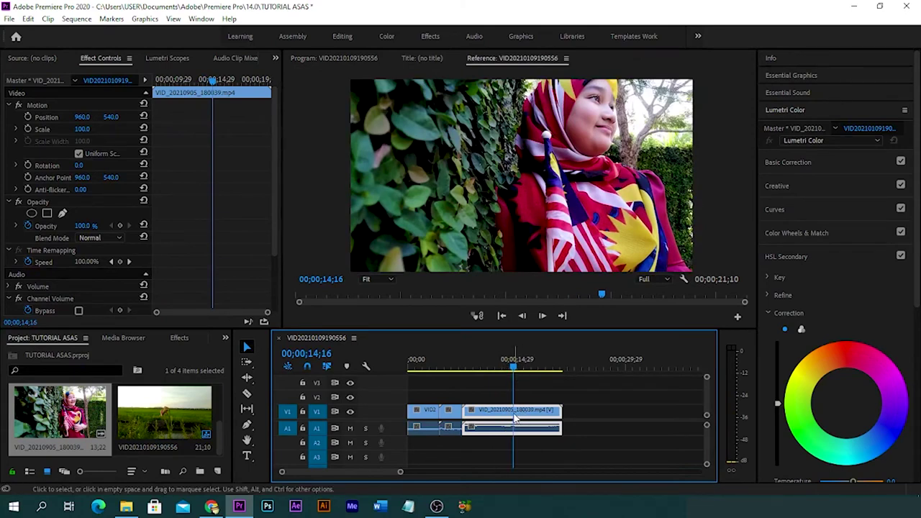
left_click(247, 395)
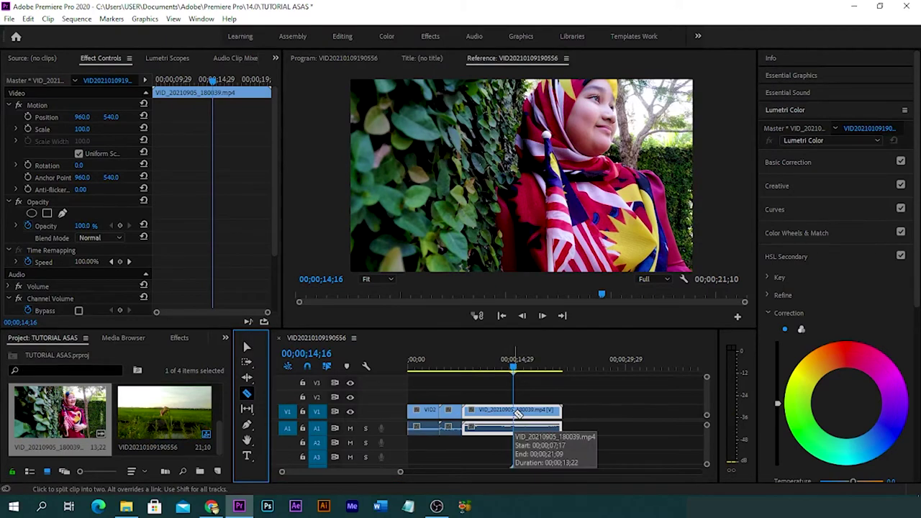
left_click(518, 414)
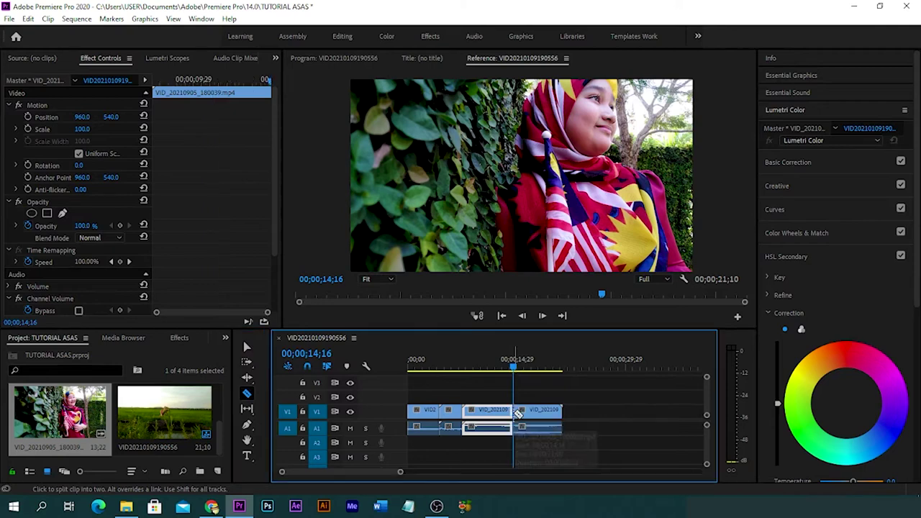
- Delete the girl-clip piece after 14;16 and return the playhead to 00;00
left_click(249, 349)
left_click(548, 415)
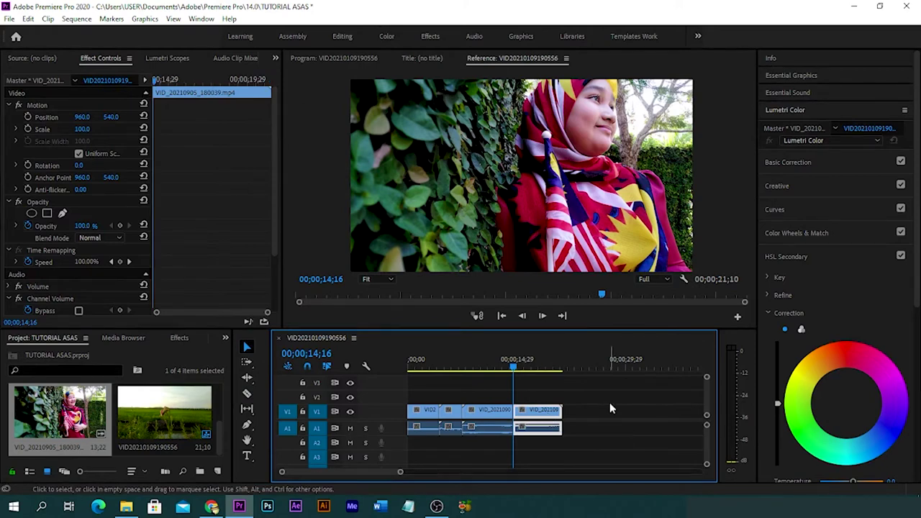
key("Delete")
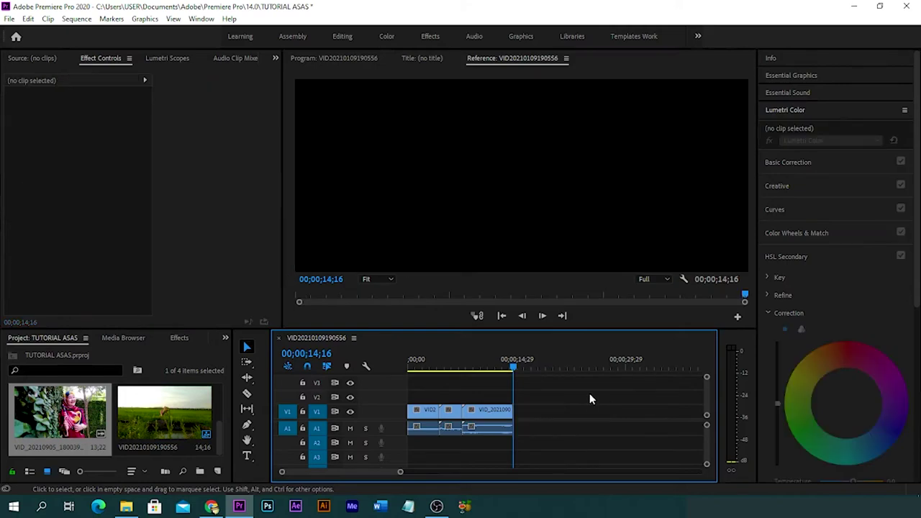
left_click_drag(515, 372, 400, 373)
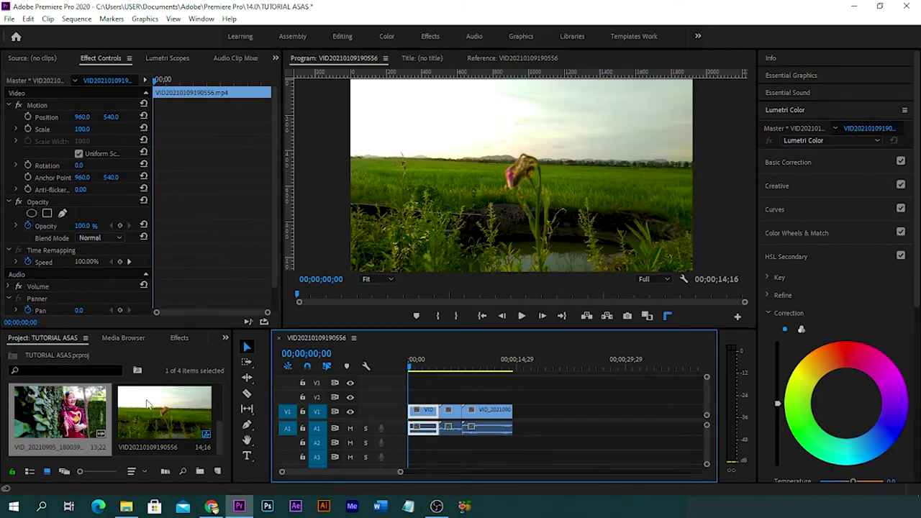
key("space")
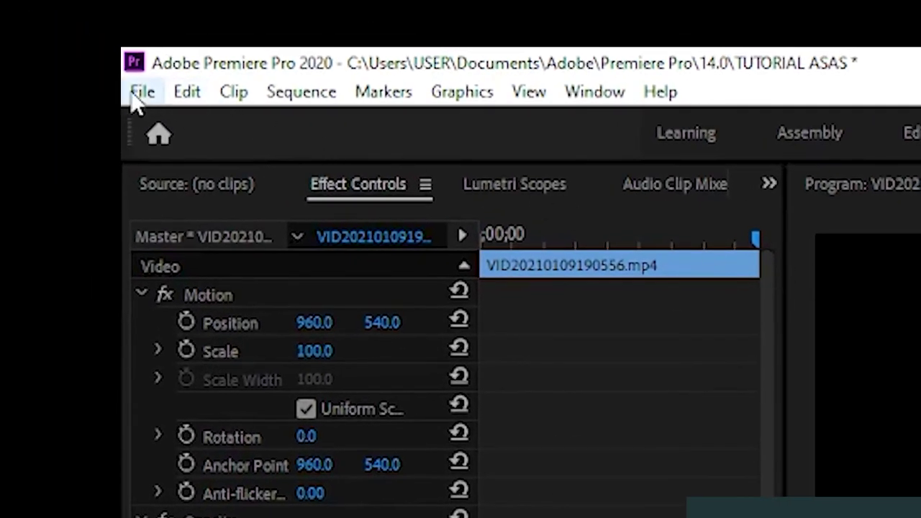
- Import pemandangan-sawah-padi from the TUTORIAL > GAMBAR STILL folder through File > Import
left_click(141, 92)
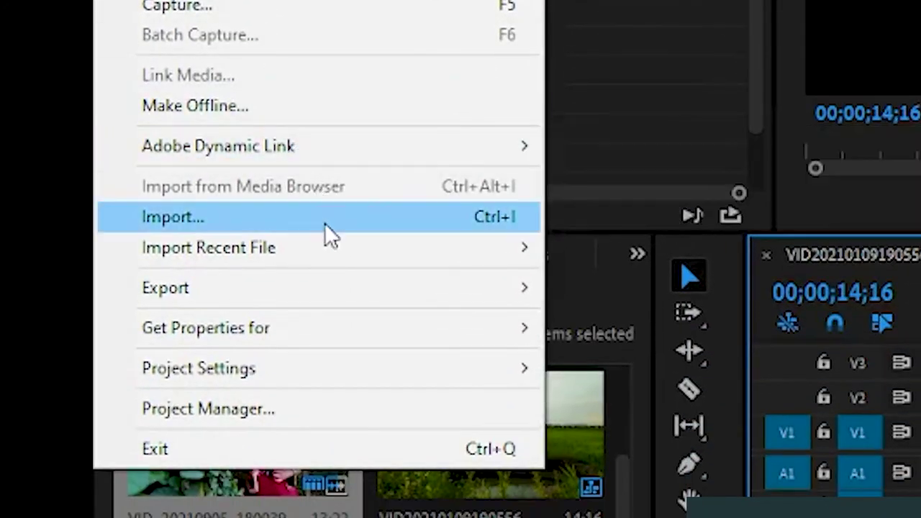
left_click(325, 223)
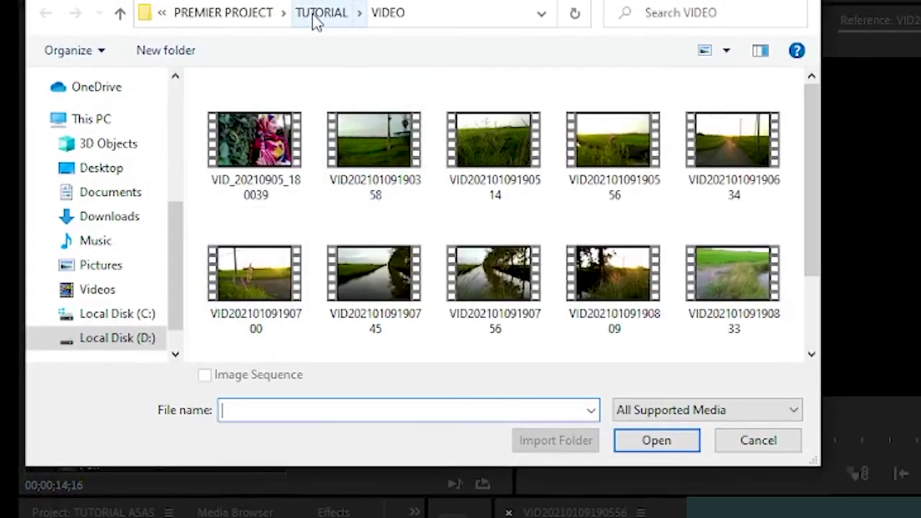
left_click(317, 15)
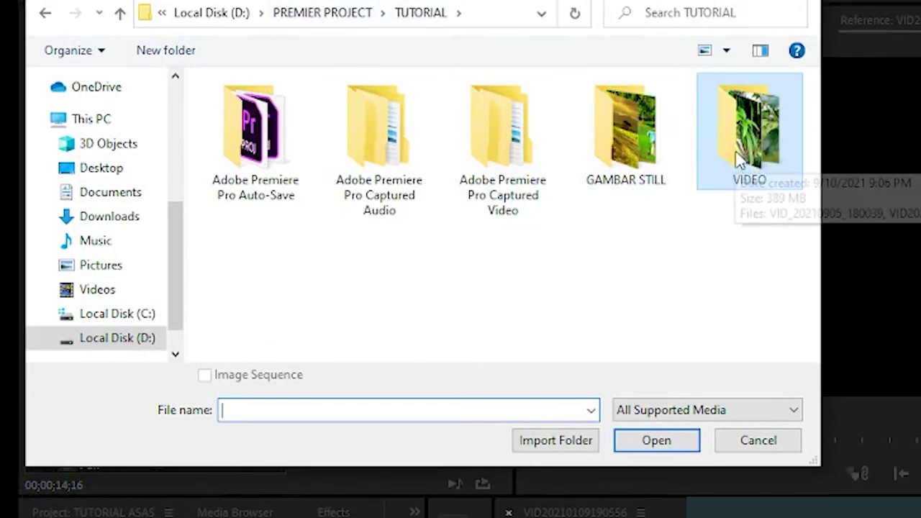
double_click(651, 155)
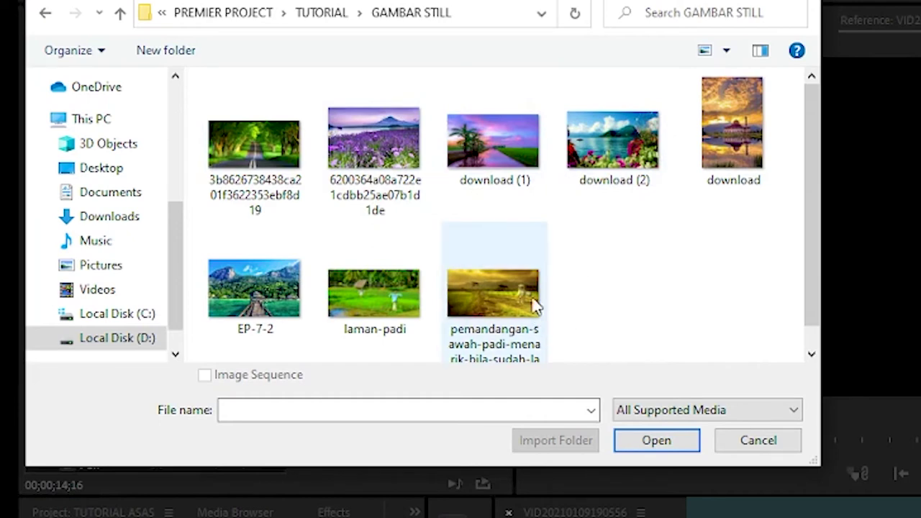
left_click(502, 308)
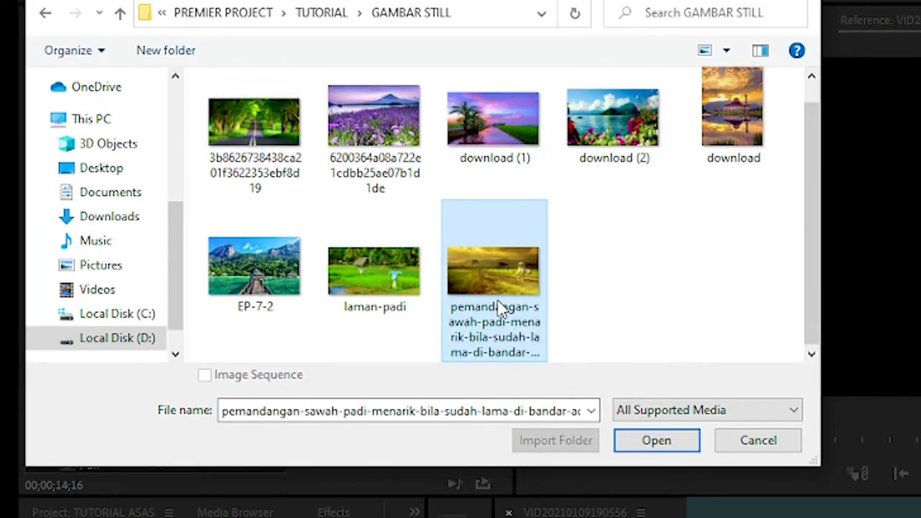
left_click(657, 438)
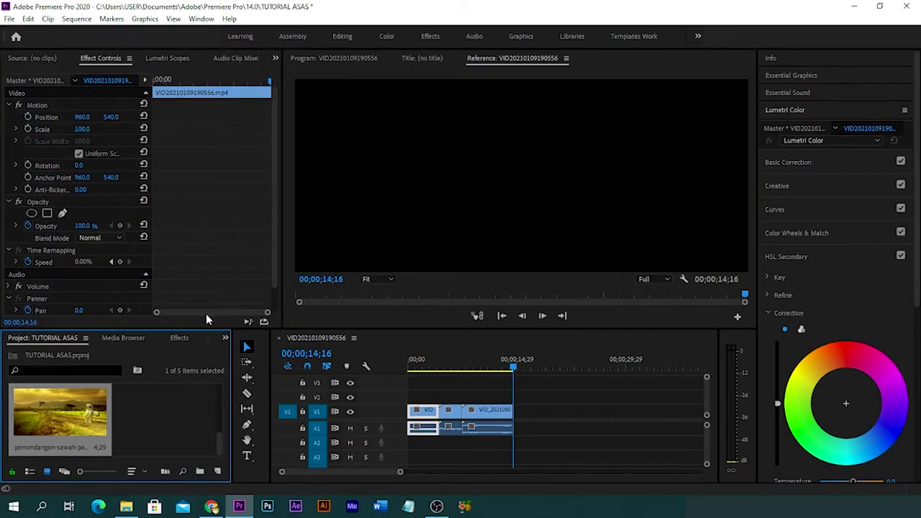
- Place the pemandangan-sawah-padi image on V1 after the two trimmed clips and preview it
left_click_drag(219, 438, 218, 436)
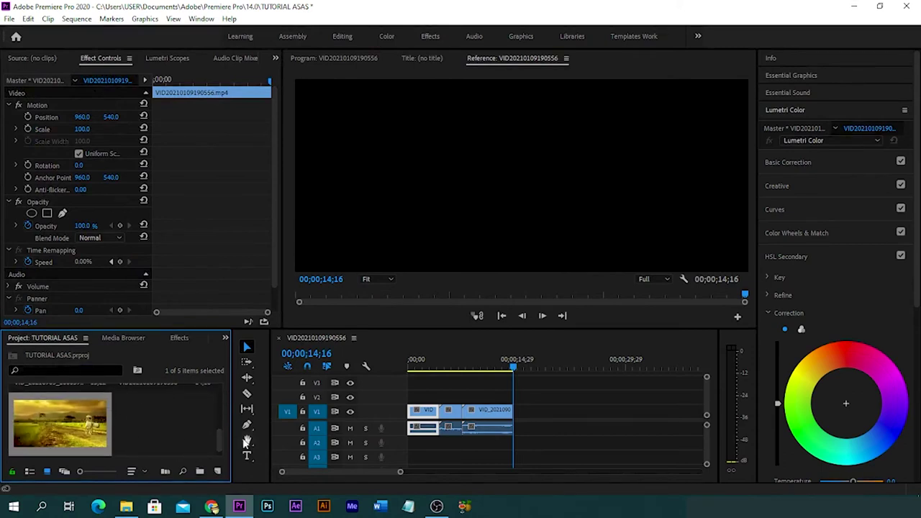
mouse_move(219, 436)
left_mouse_down()
mouse_move(218, 421)
mouse_move(217, 442)
left_mouse_up()
left_click_drag(51, 424, 508, 410)
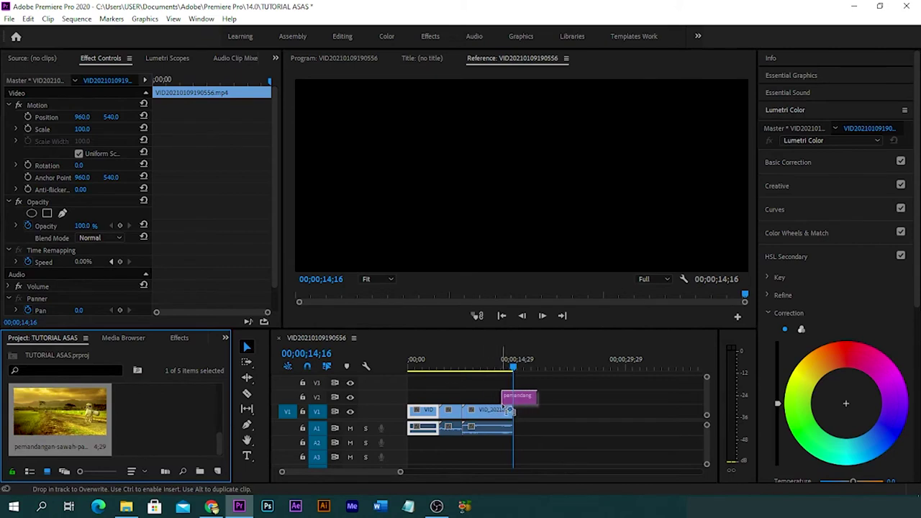
left_click_drag(508, 410, 526, 409)
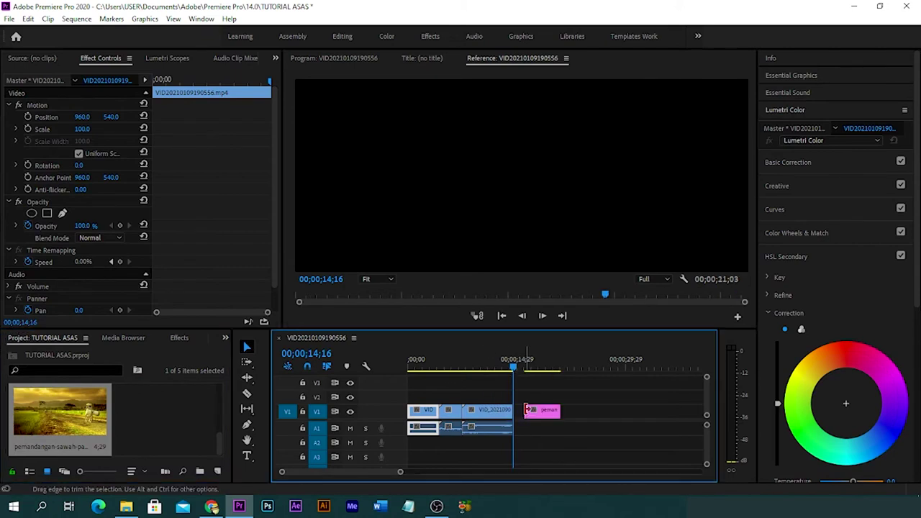
left_click(538, 368)
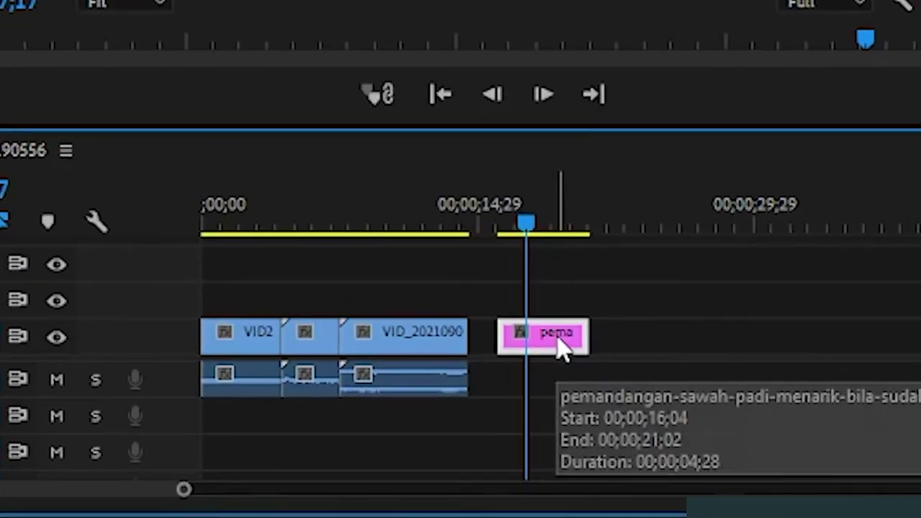
right_click(553, 389)
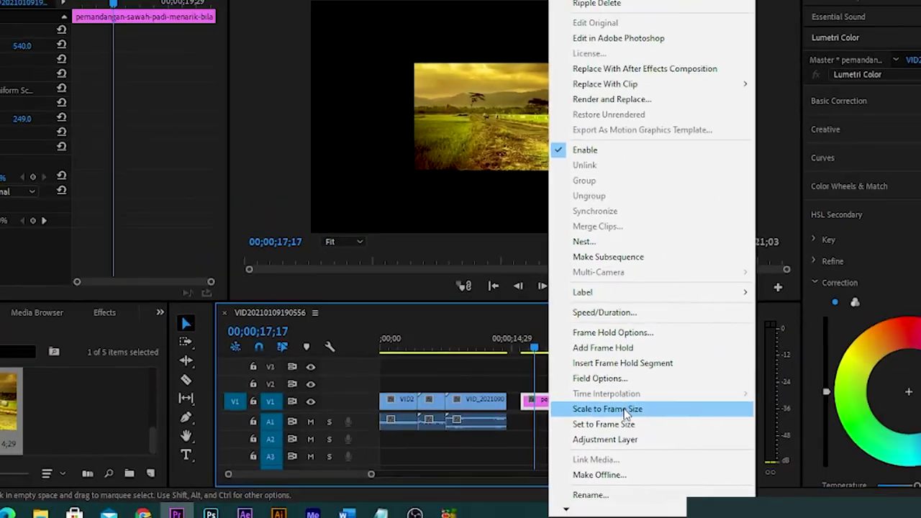
- Apply Scale to Frame Size to the pemandangan-sawah-padi image clip
left_click(713, 351)
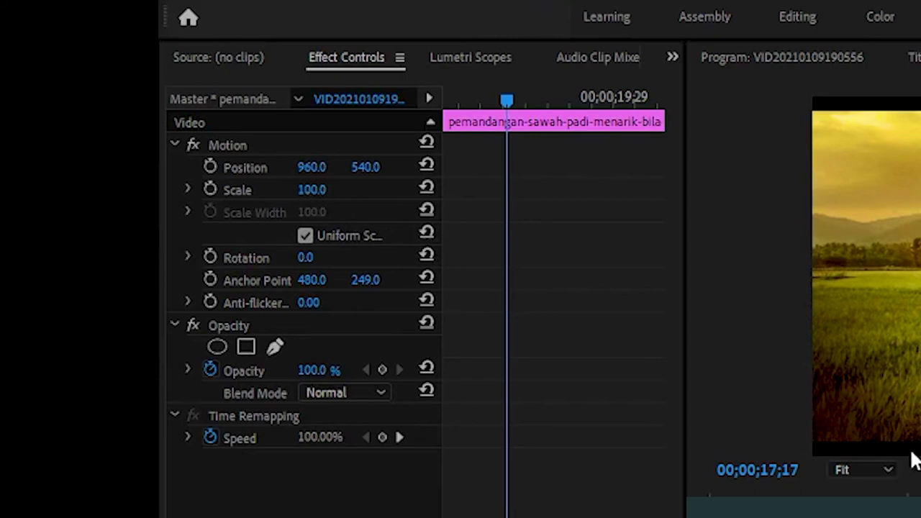
left_click(310, 201)
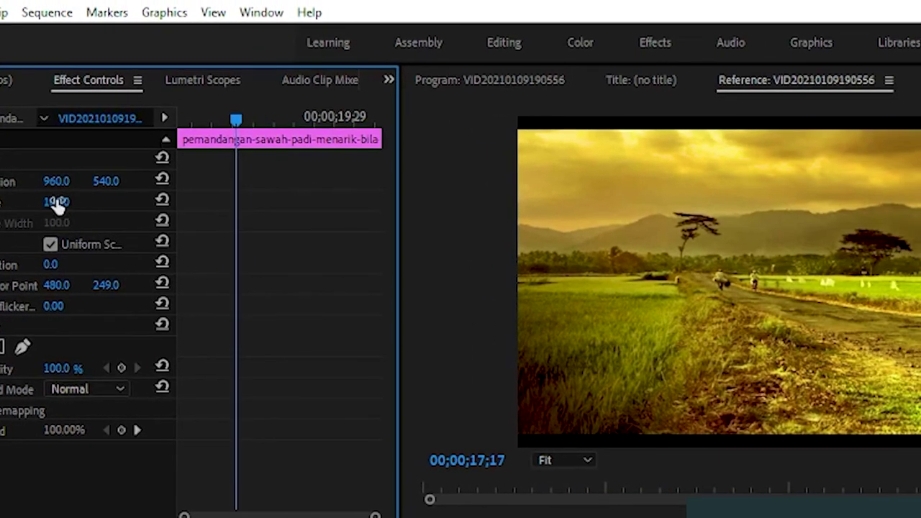
- Raise the image's Motion Scale to 111.0 in Effect Controls so it fills the frame
mouse_move(57, 202)
left_mouse_down()
mouse_move(69, 203)
mouse_move(55, 203)
left_mouse_up()
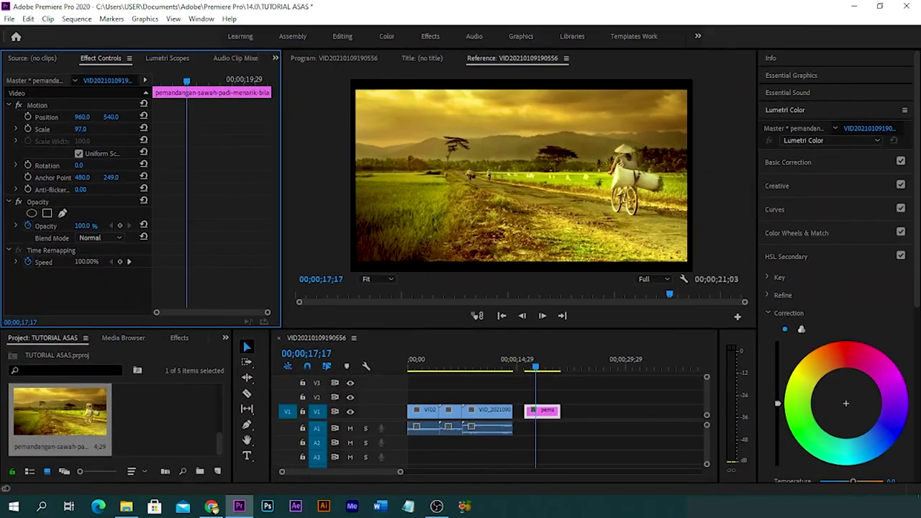
left_click_drag(81, 129, 83, 129)
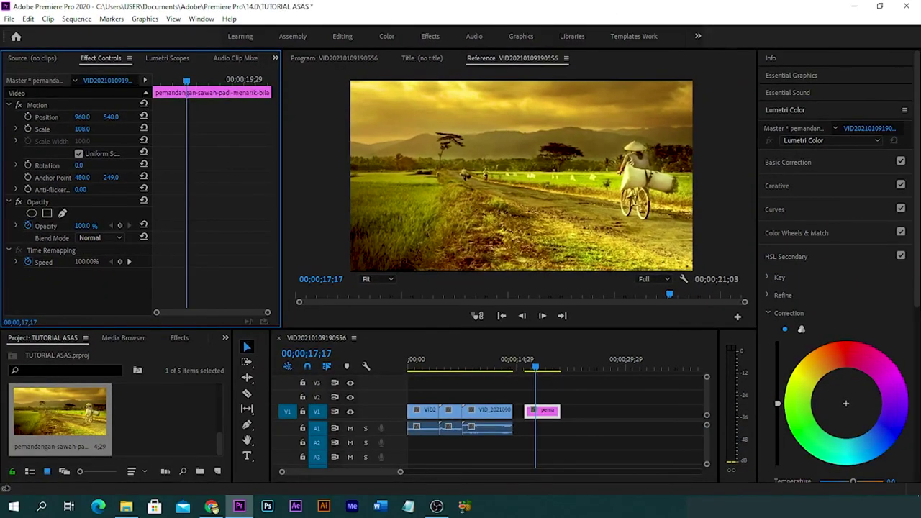
left_click_drag(82, 128, 85, 129)
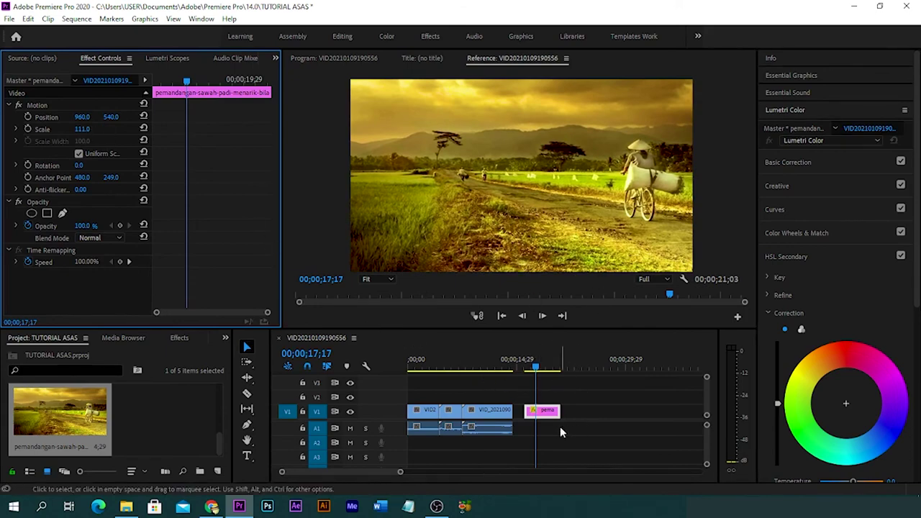
left_click(588, 399)
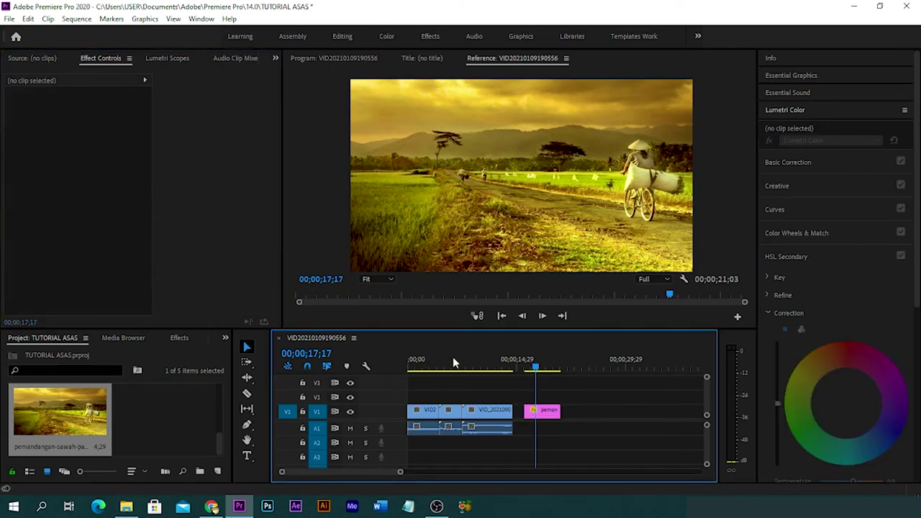
left_click_drag(546, 416, 539, 415)
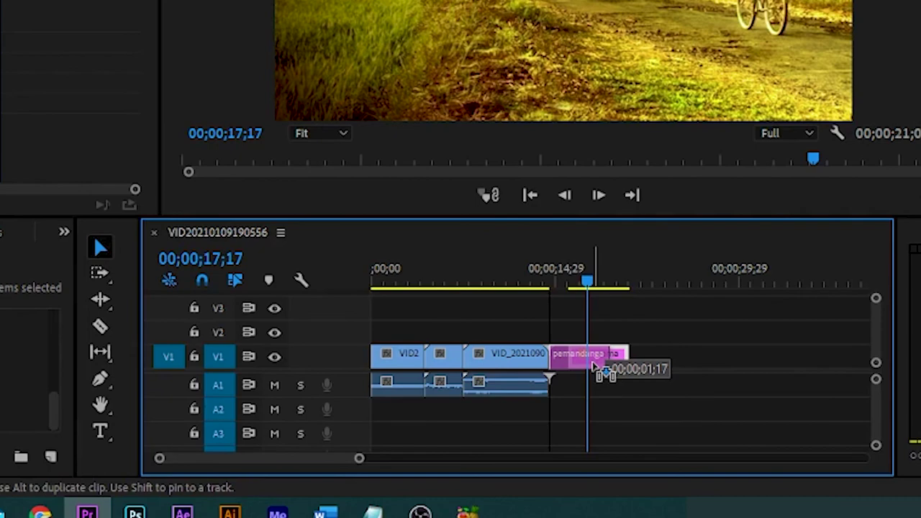
- Snap the image clip to the end of the video clips, extending the sequence to 19;15, and play the join
left_click_drag(595, 369, 597, 369)
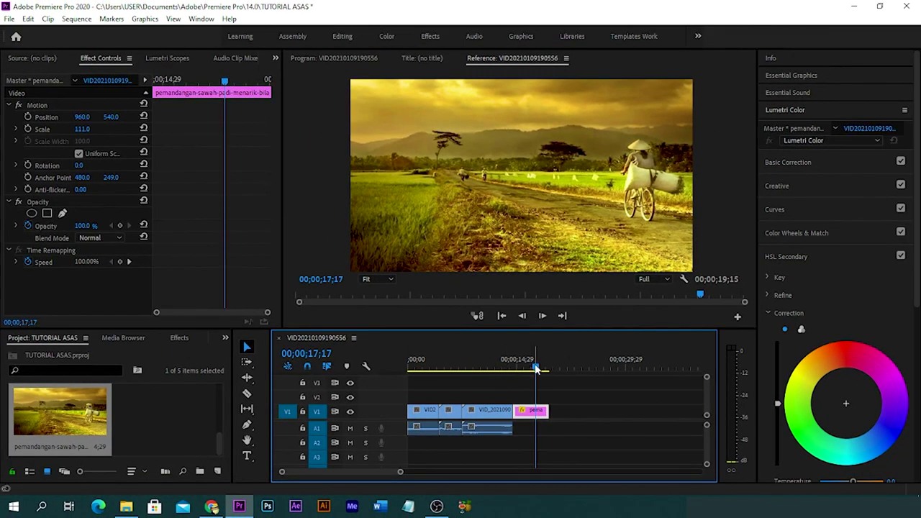
left_click_drag(536, 368, 497, 368)
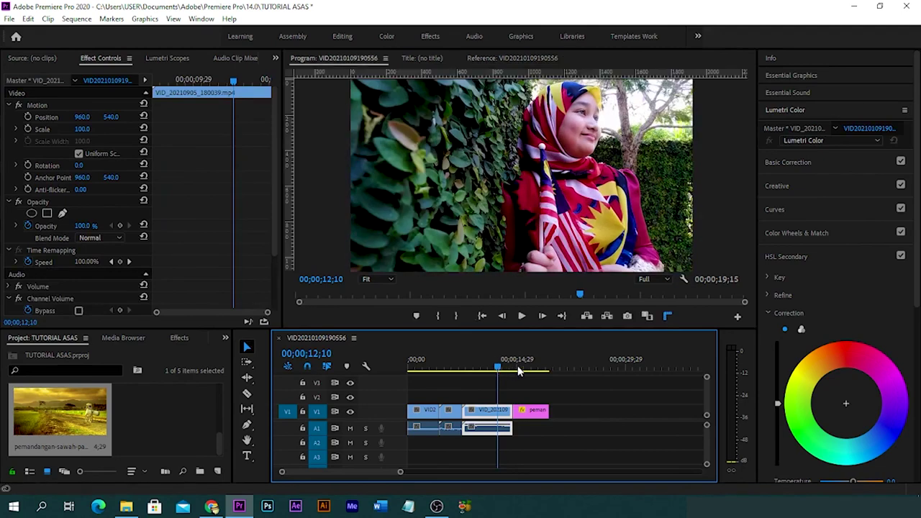
key("space")
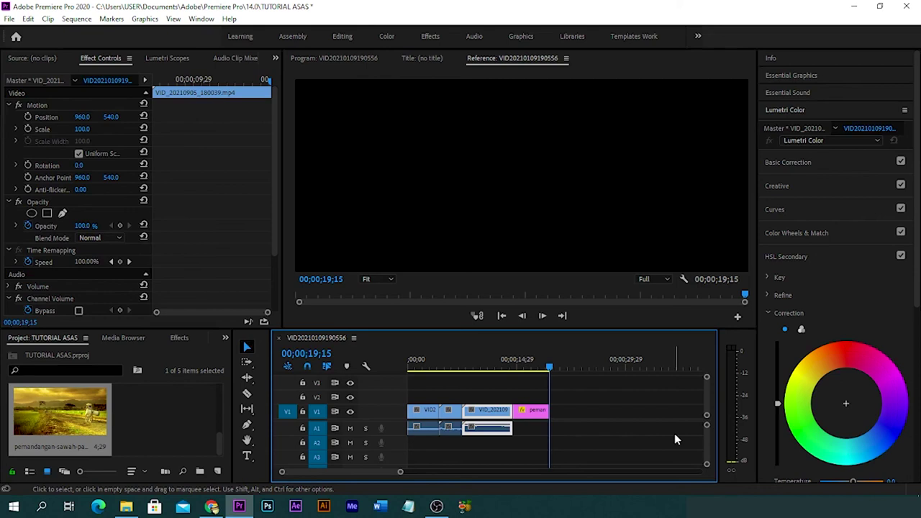
left_click_drag(549, 367, 406, 370)
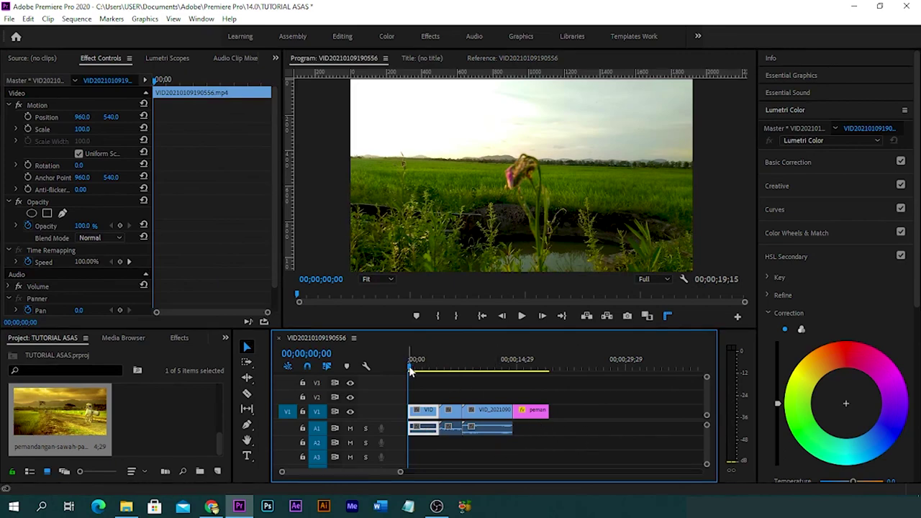
left_click_drag(410, 369, 512, 382)
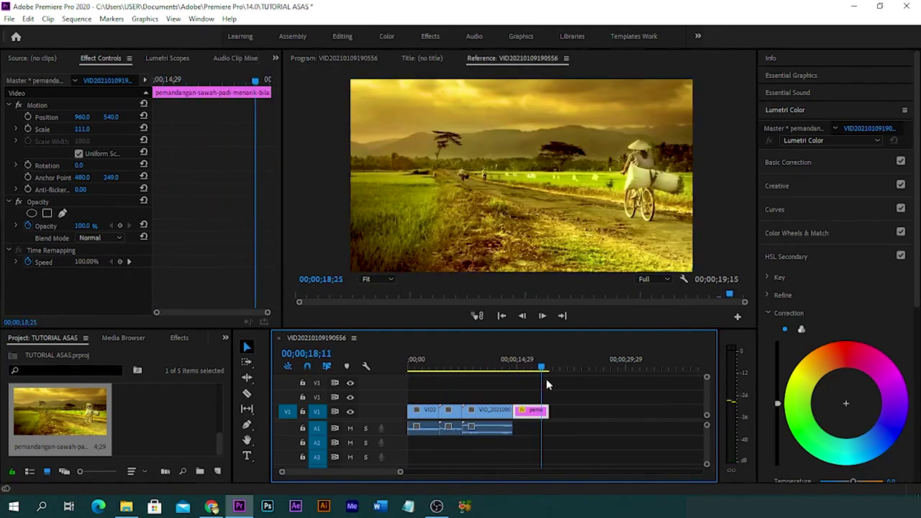
left_click(482, 371)
key("Home")
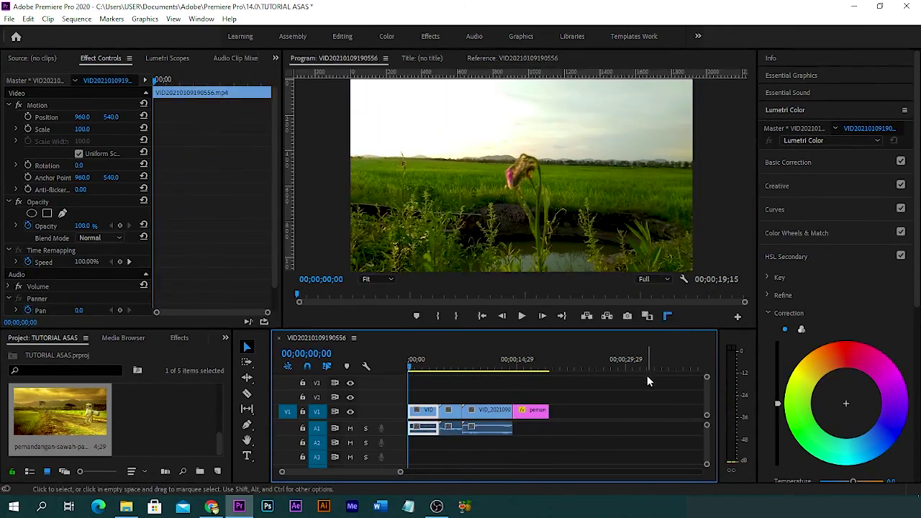
key("Down")
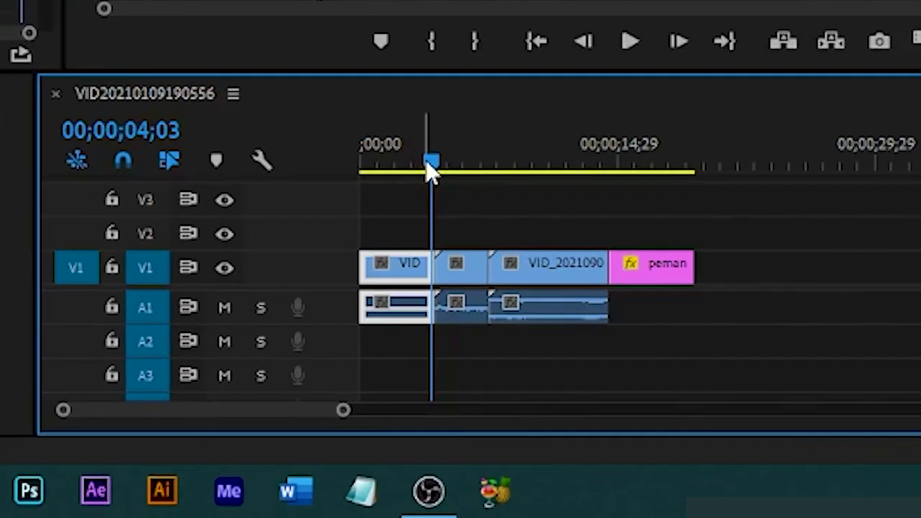
left_click(434, 369)
left_click(416, 154)
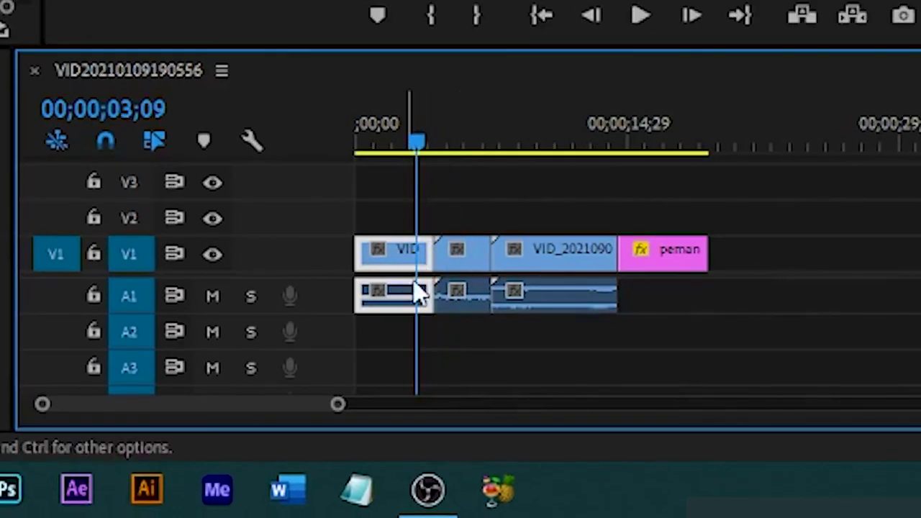